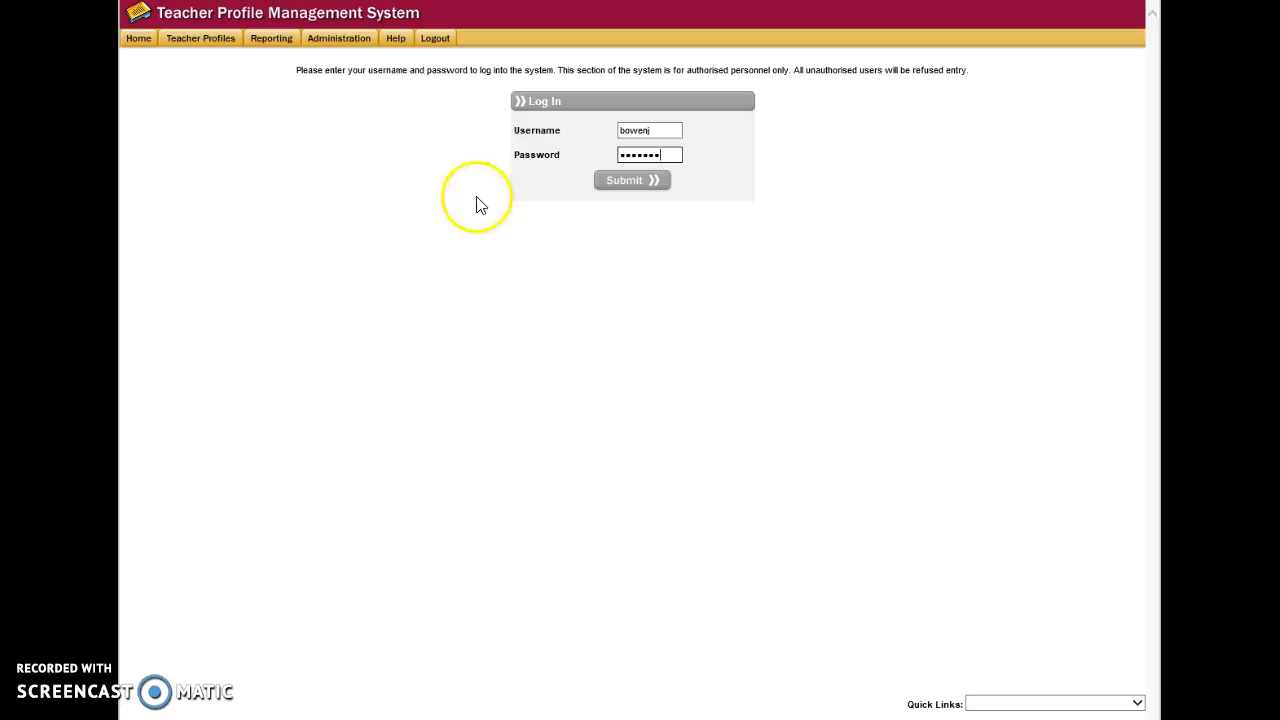
- Submit the login with the entered credentials and accept the data confidentiality agreement
click(632, 180)
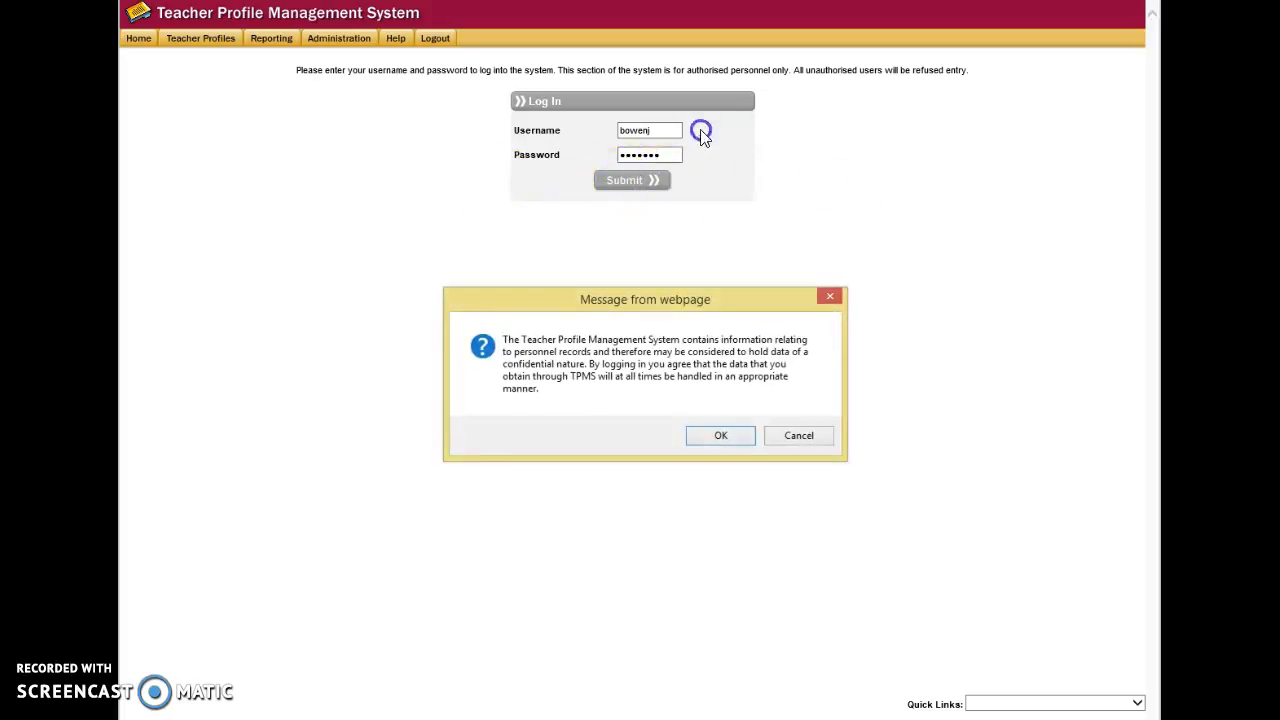
click(724, 439)
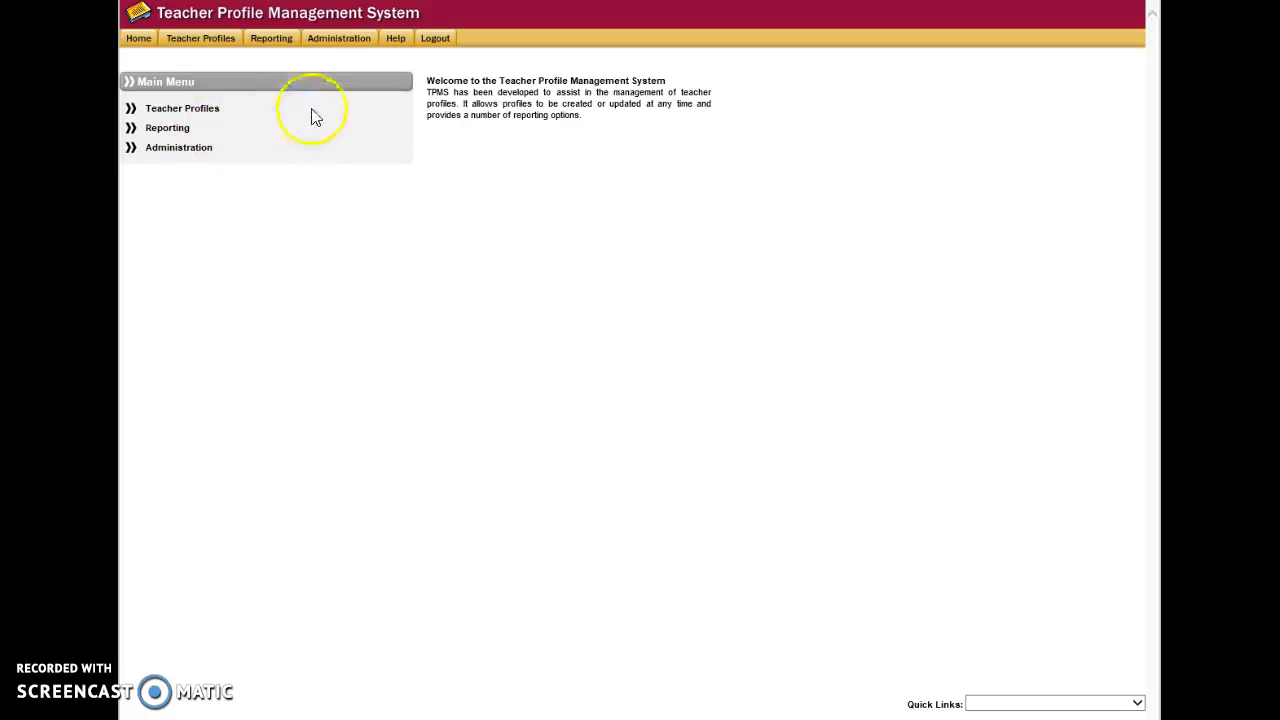
- Look at the old, new and confirm fields of the form for changing your password, then return to the home page
mouse_move(340, 42)
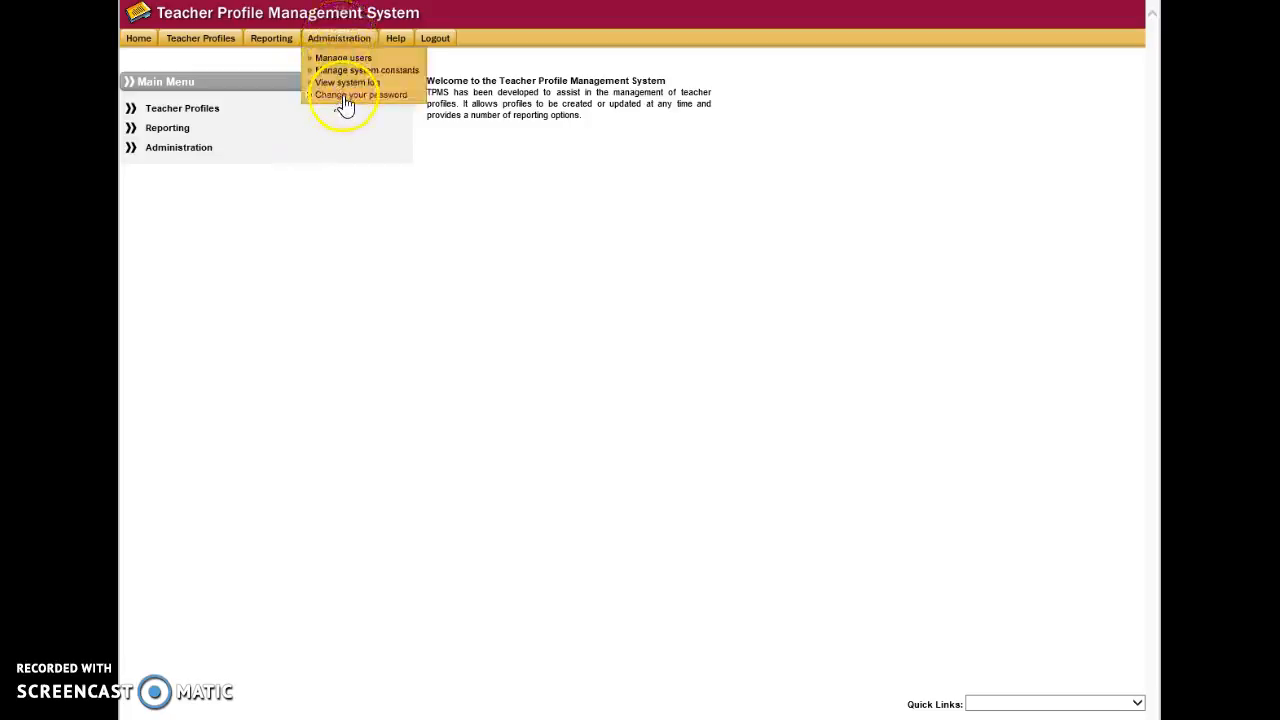
click(340, 95)
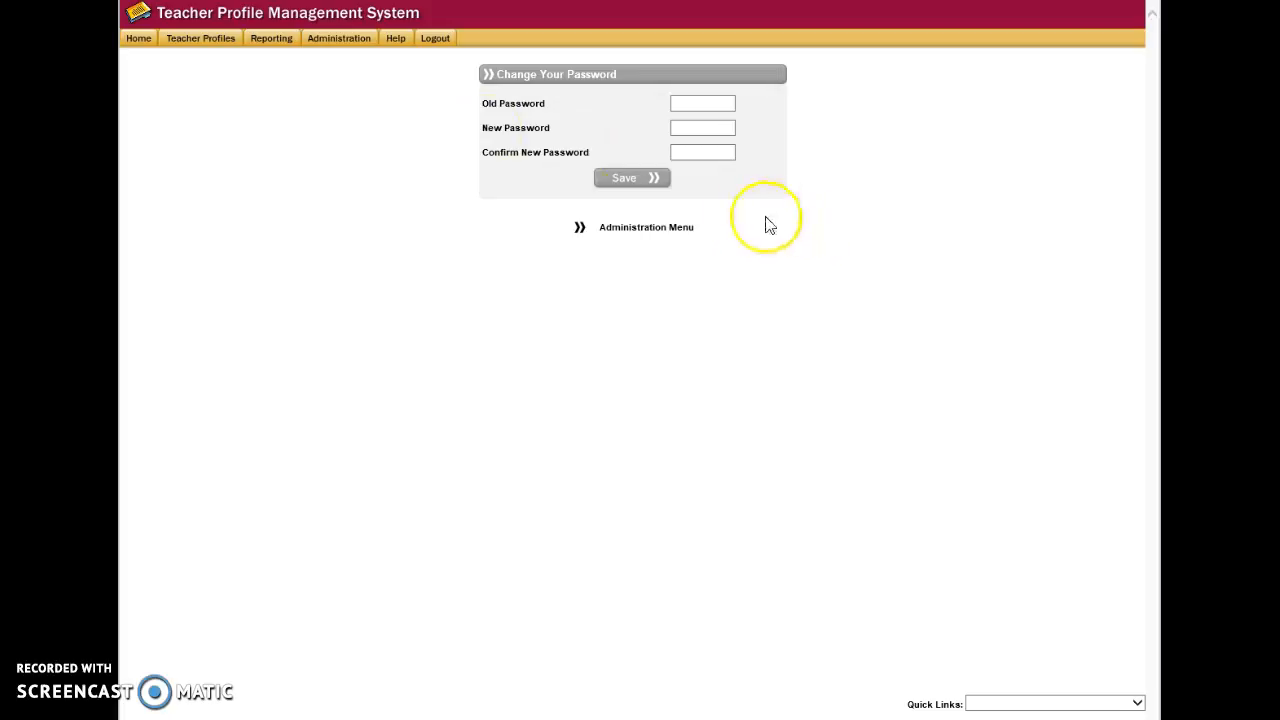
click(686, 106)
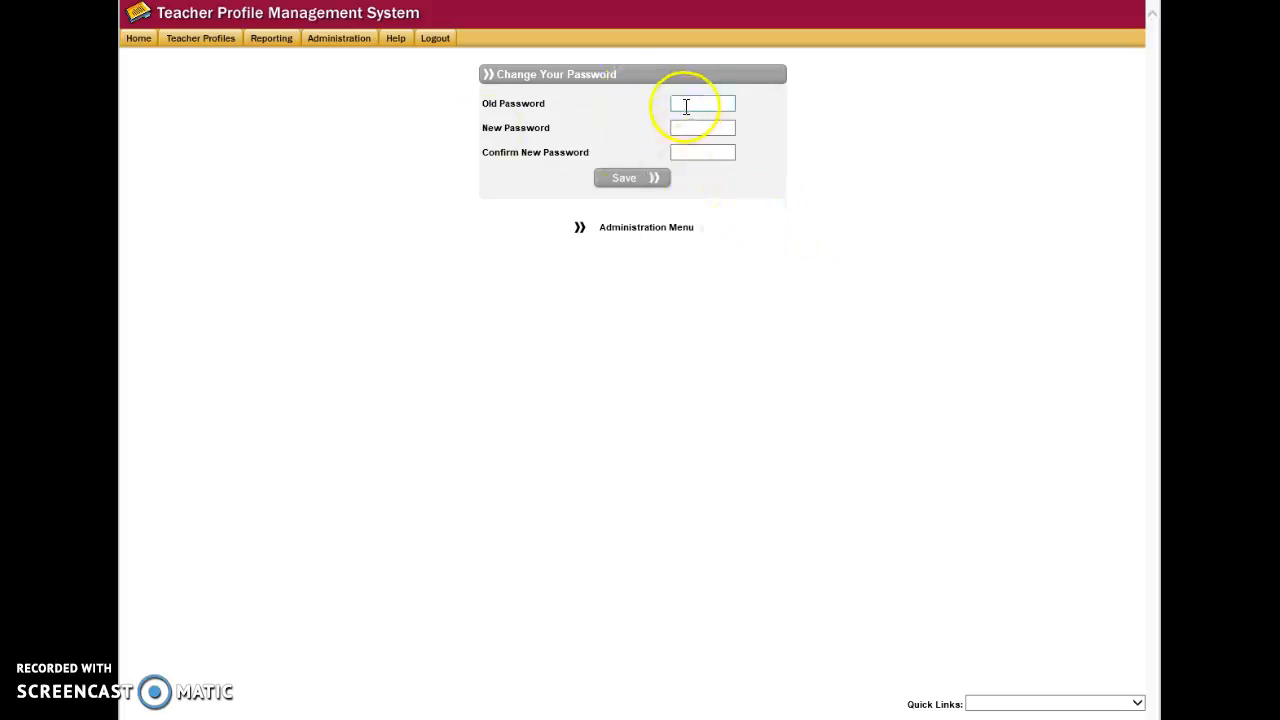
click(711, 129)
click(142, 40)
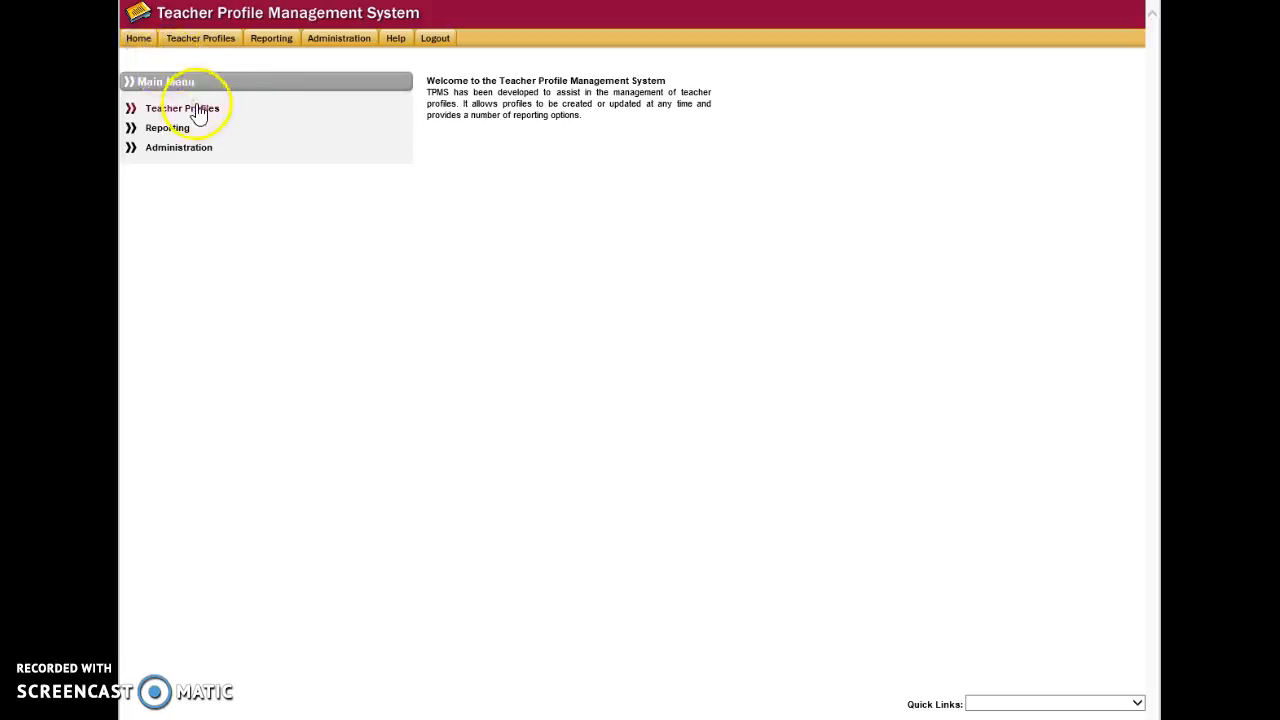
- Open the modification of a teacher profile and include archived profiles and profiles from all faculties in the selection
mouse_move(197, 50)
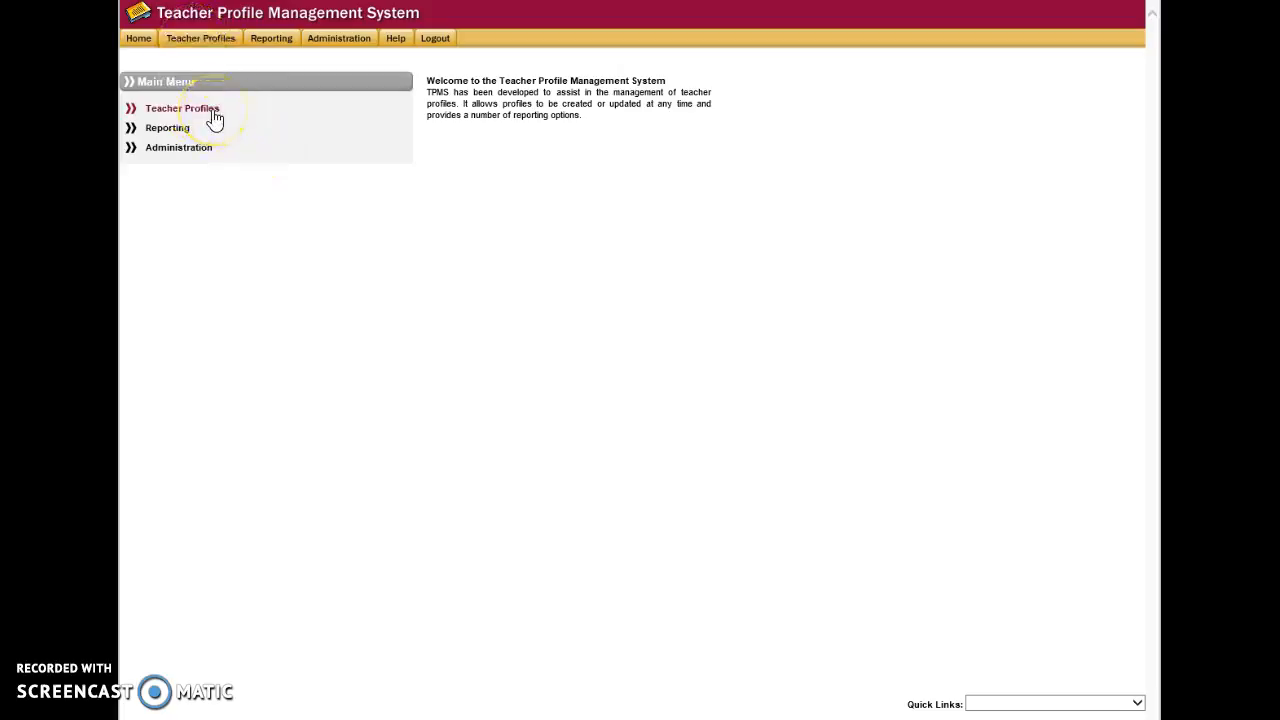
click(213, 117)
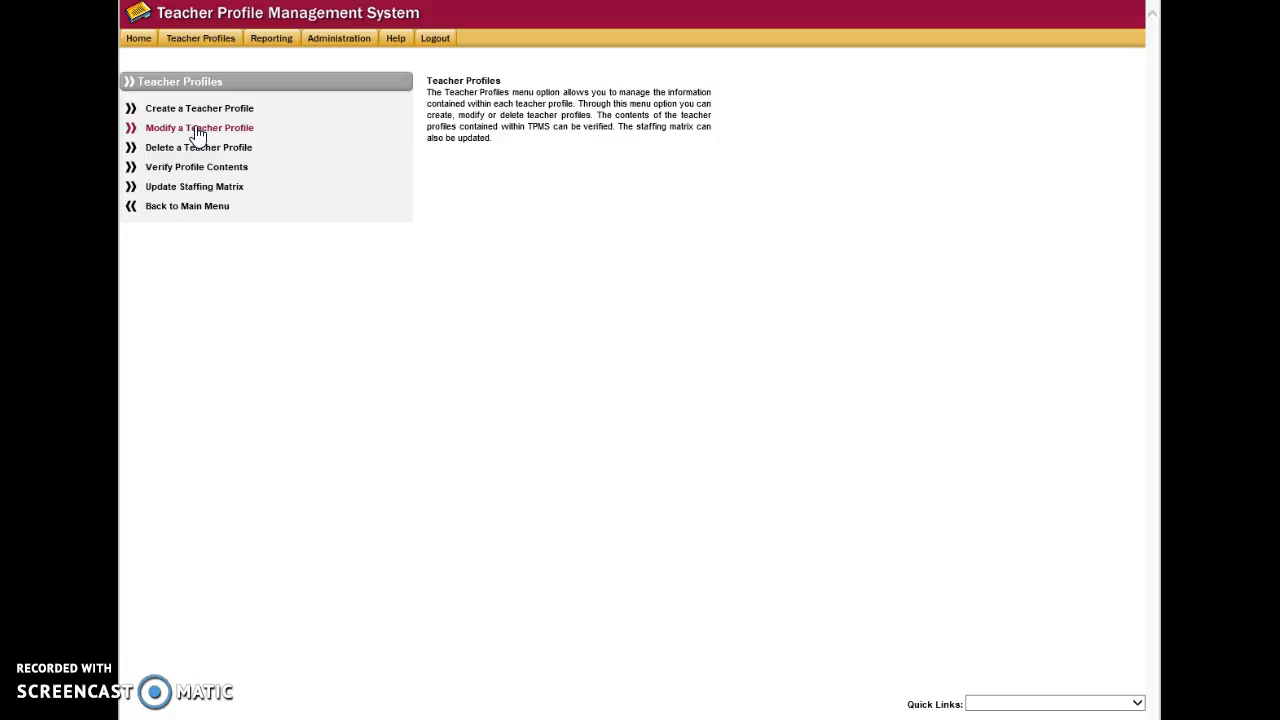
click(199, 130)
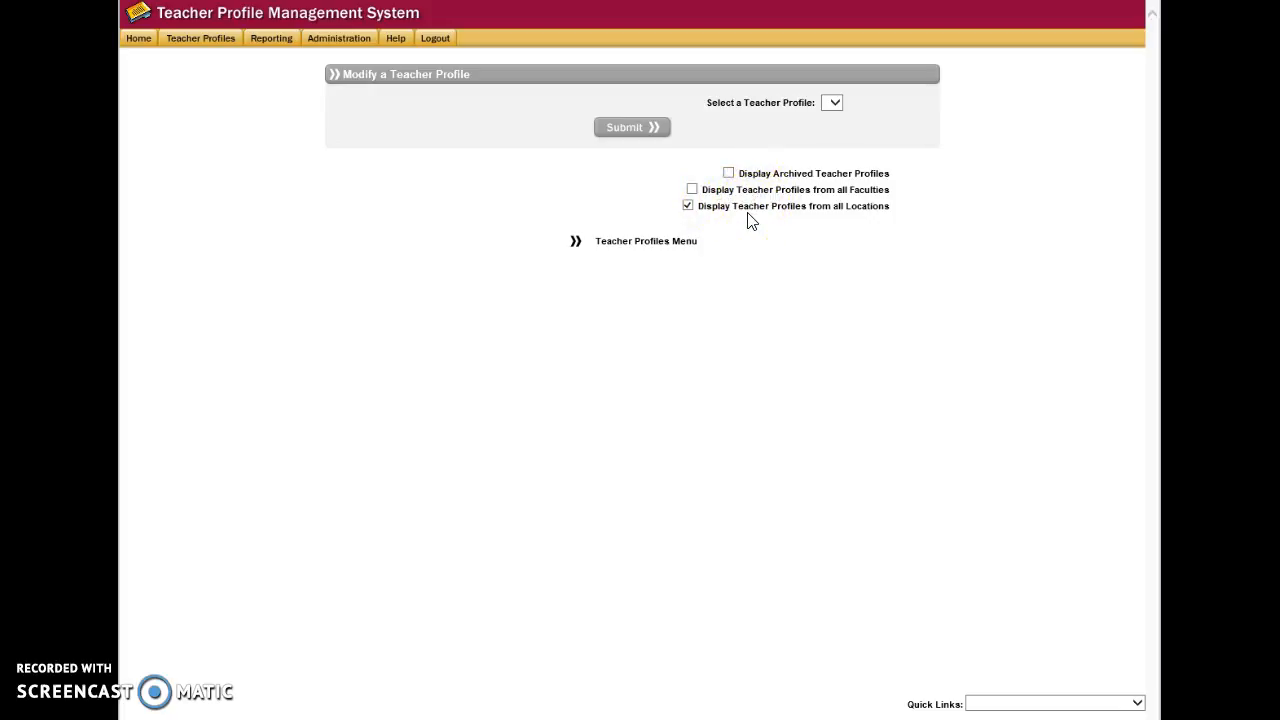
click(692, 189)
click(729, 173)
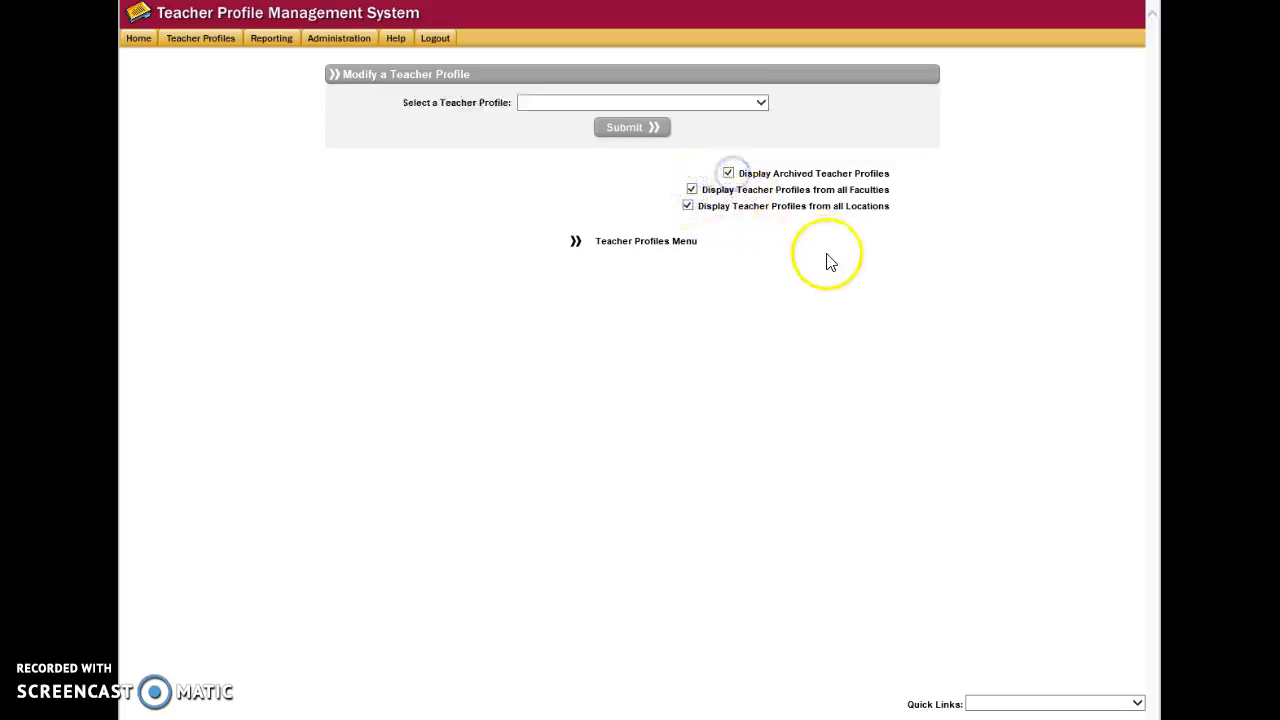
- Select the logged-in teacher's own profile from the list of teachers and open it for modification
click(762, 104)
scroll(655, 207, down, 7)
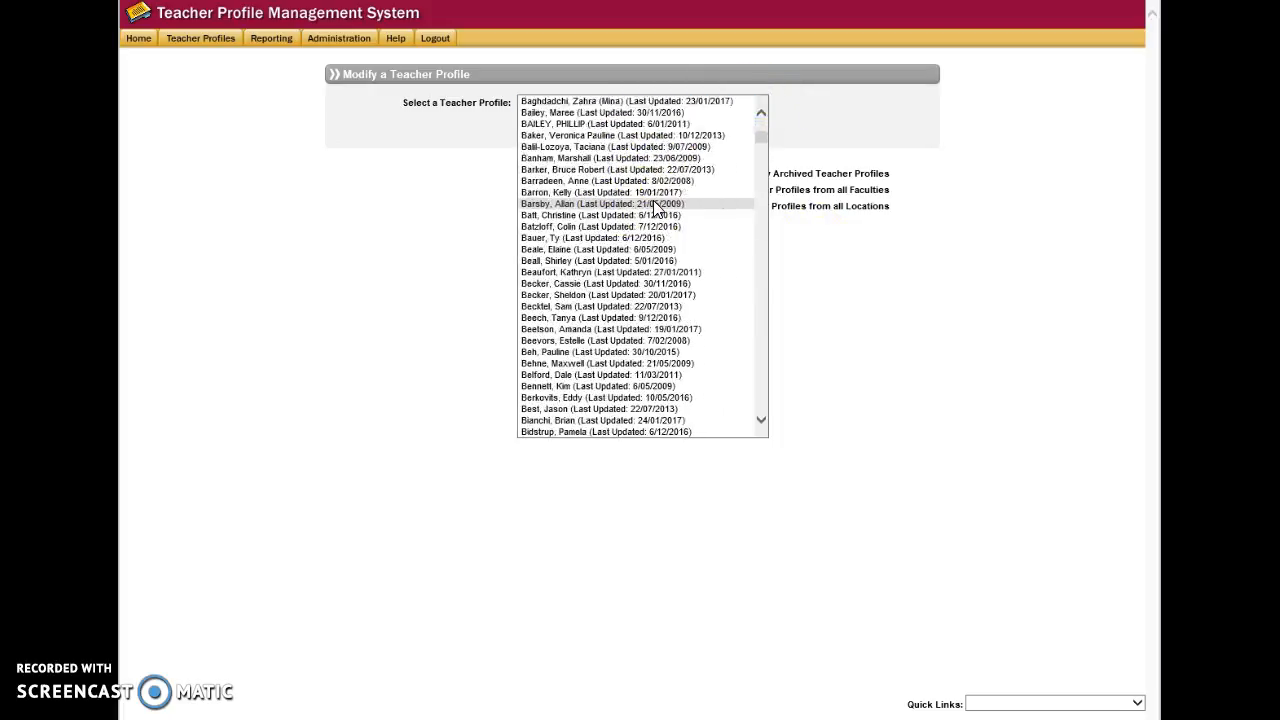
scroll(655, 207, down, 4)
scroll(655, 207, down, 2)
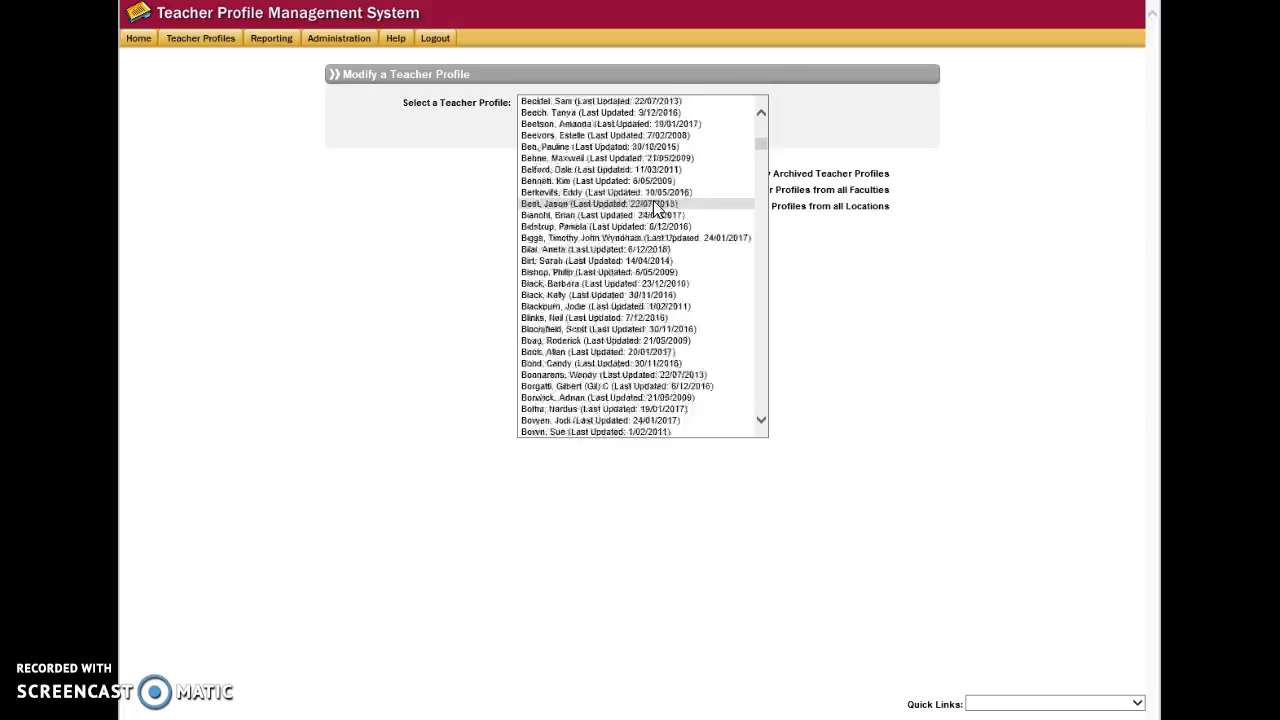
click(620, 421)
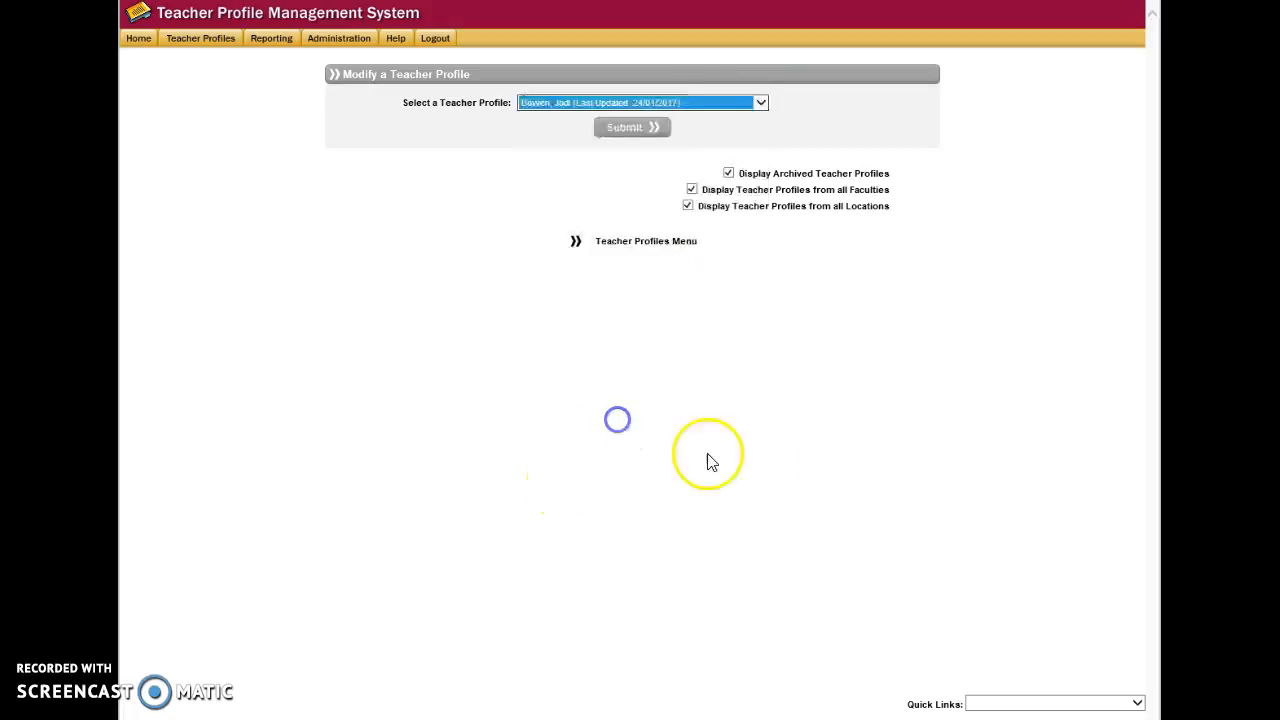
click(624, 128)
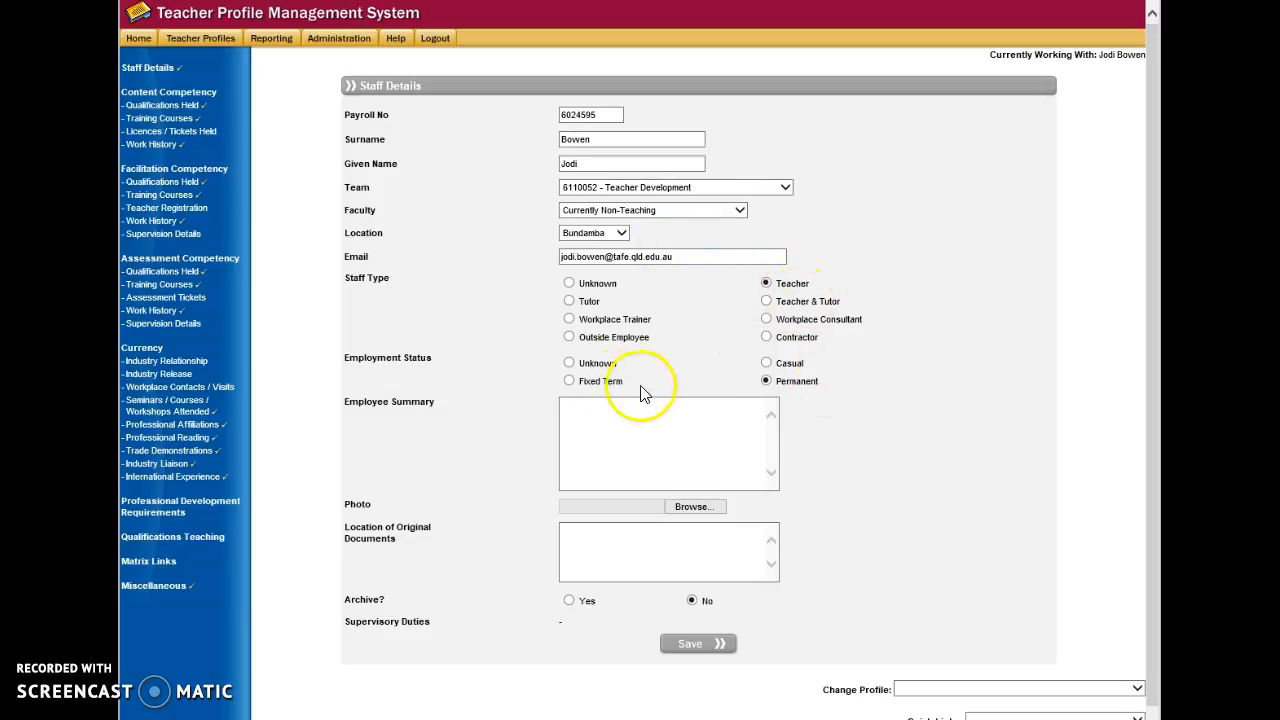
- Save the teacher's Staff Details with the Employee Summary left empty and confirm saving the changes
click(675, 406)
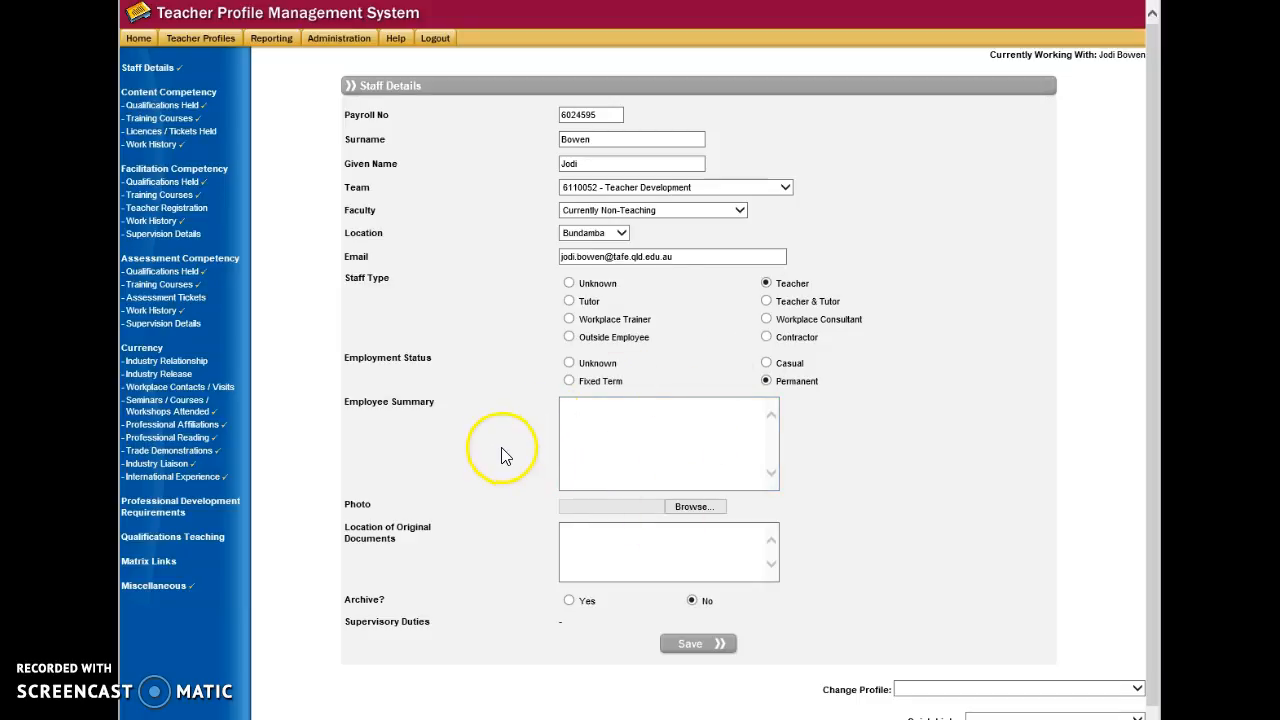
click(695, 645)
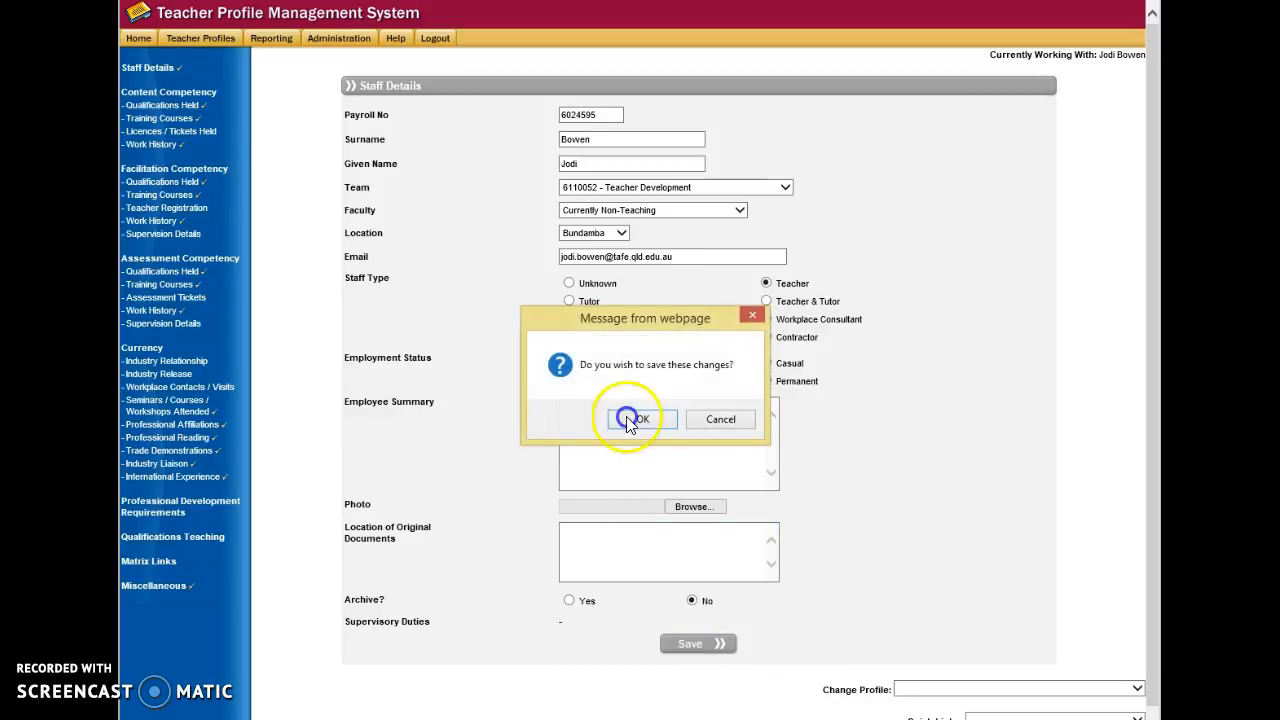
click(642, 420)
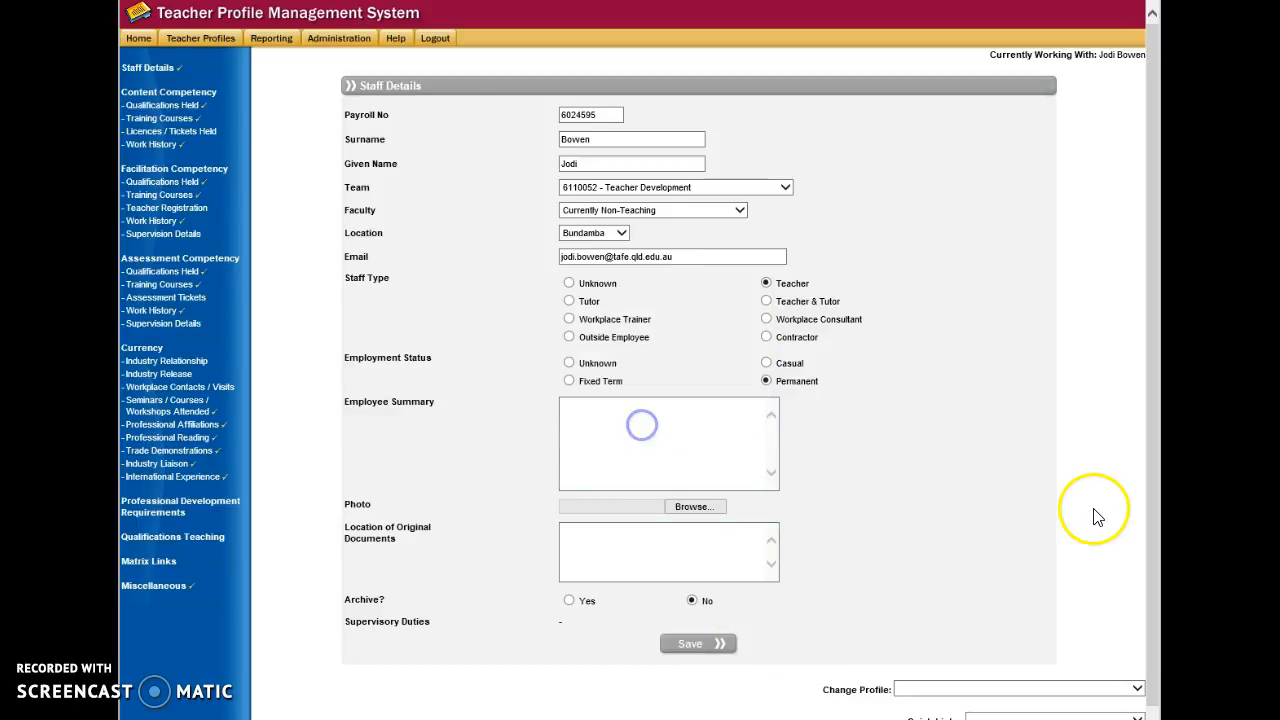
- Copy the TAE40110 Certificate IV in Training and Assessment from the Content Competency qualifications to Assessment and check the qualifications listed there
click(922, 500)
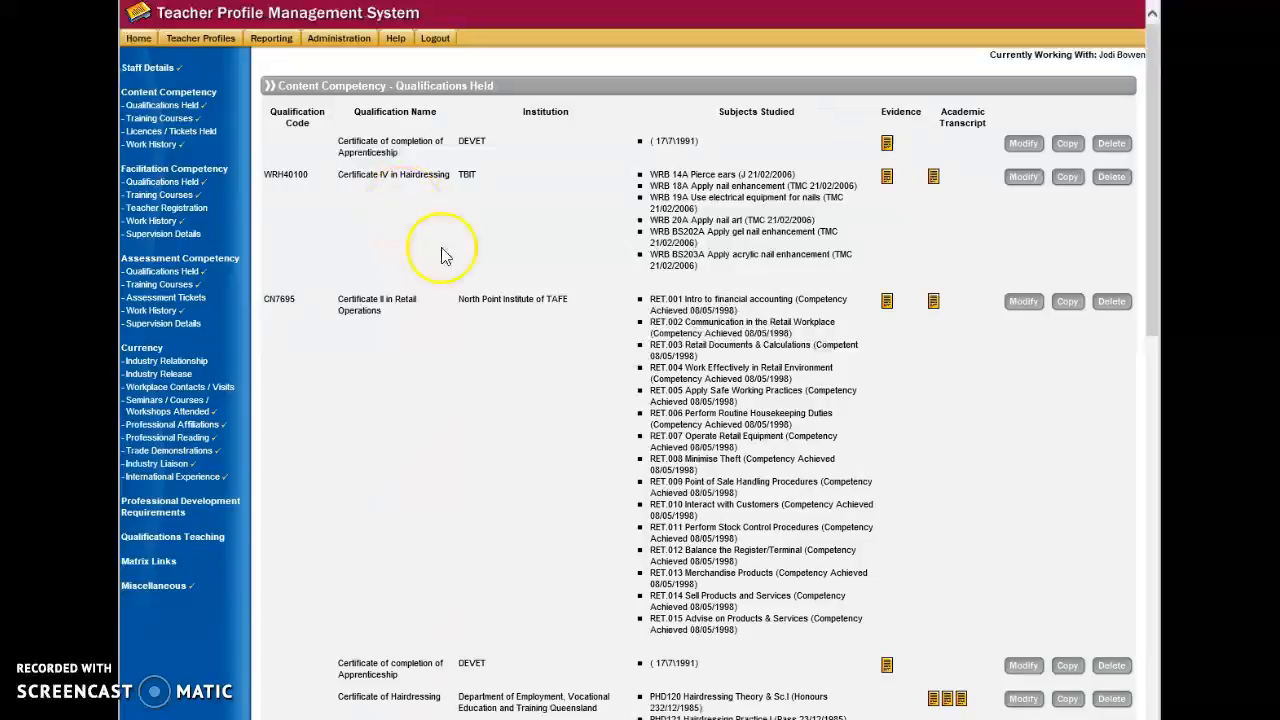
scroll(440, 318, down, 3)
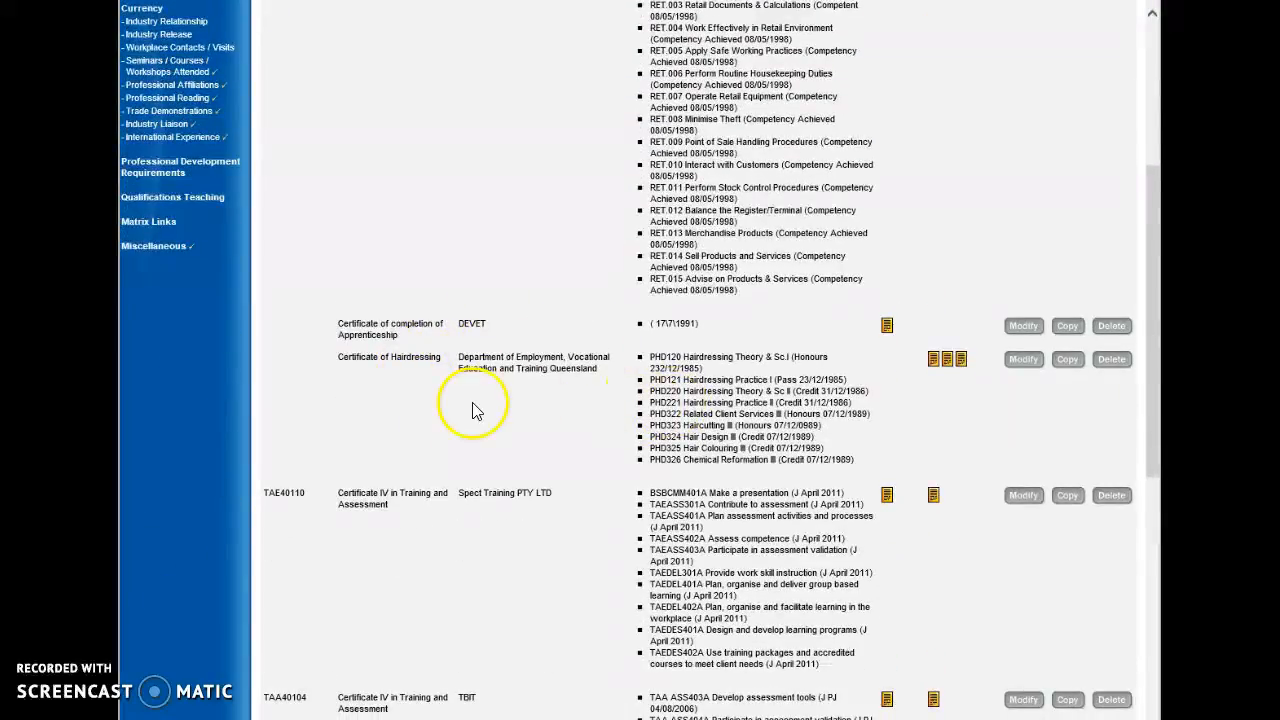
scroll(441, 401, up, 3)
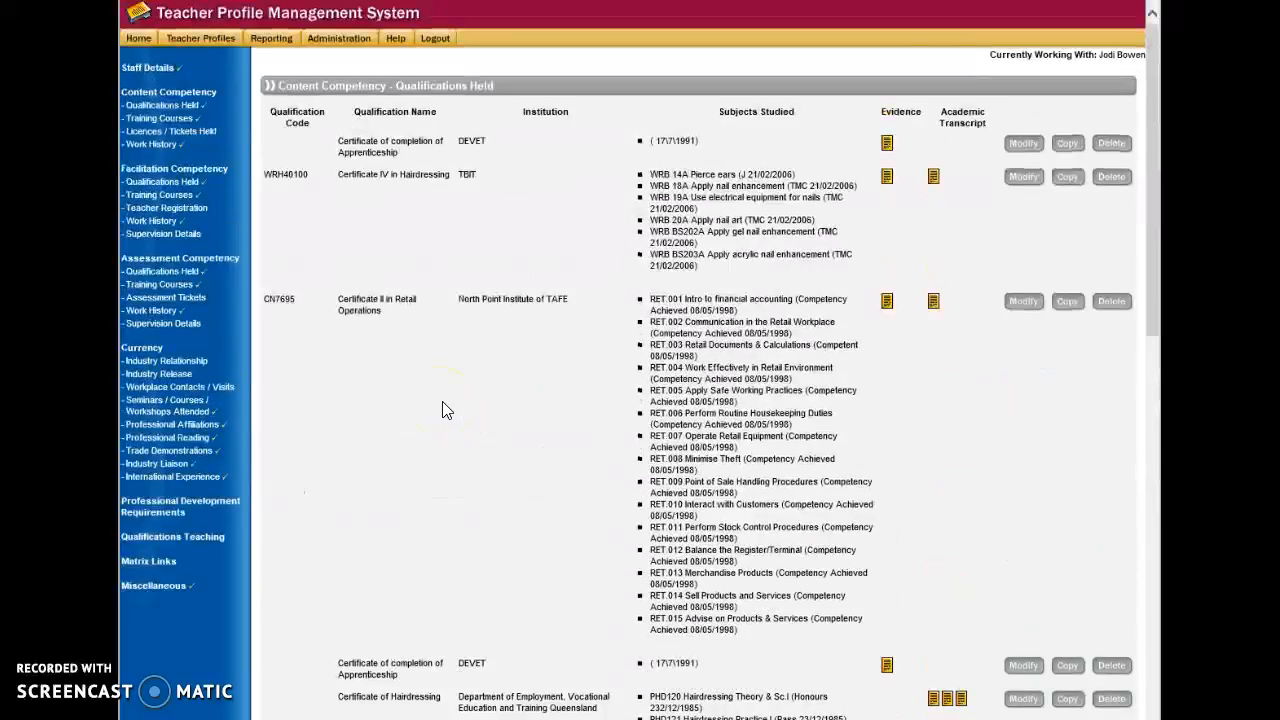
scroll(425, 406, down, 2)
scroll(428, 407, down, 1)
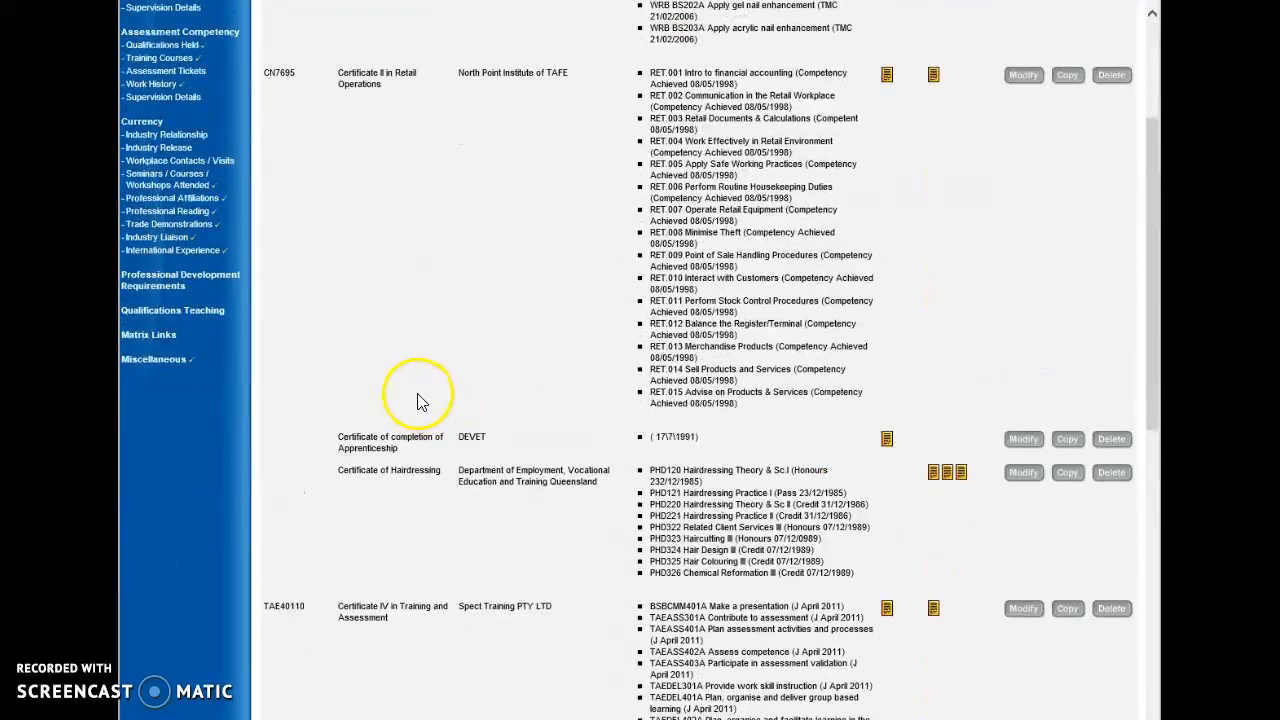
scroll(417, 402, down, 3)
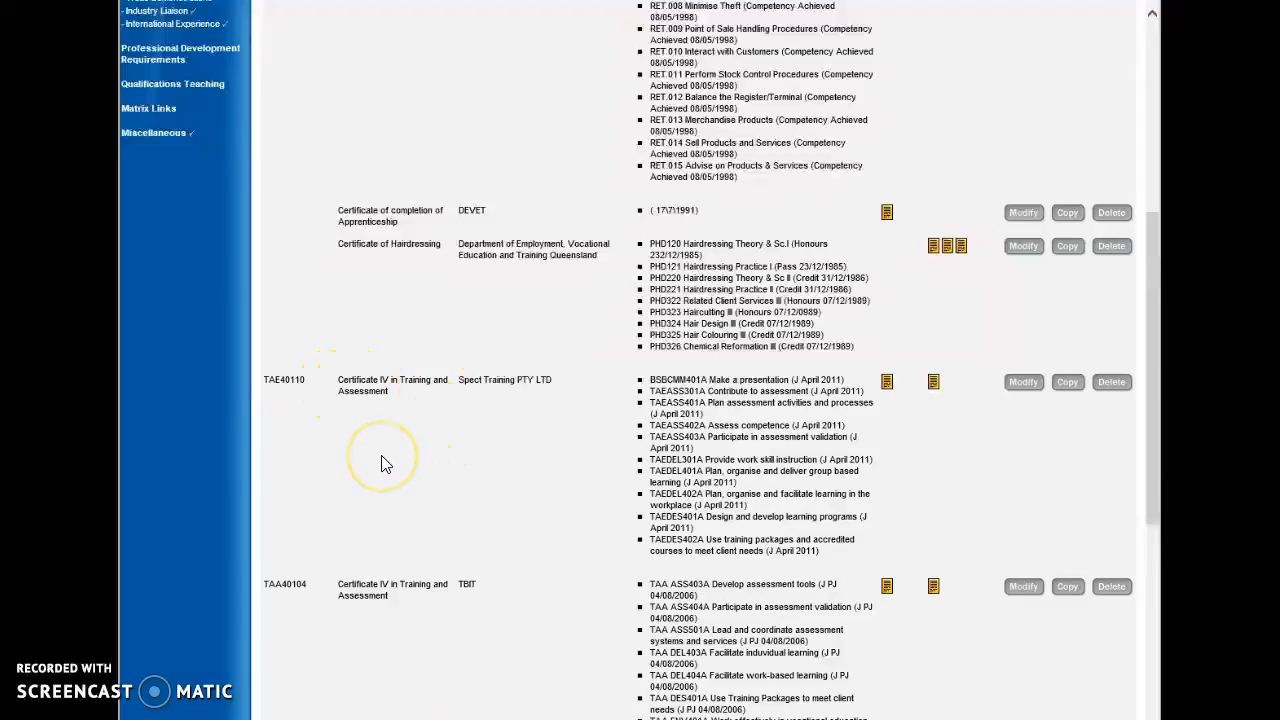
scroll(381, 462, down, 1)
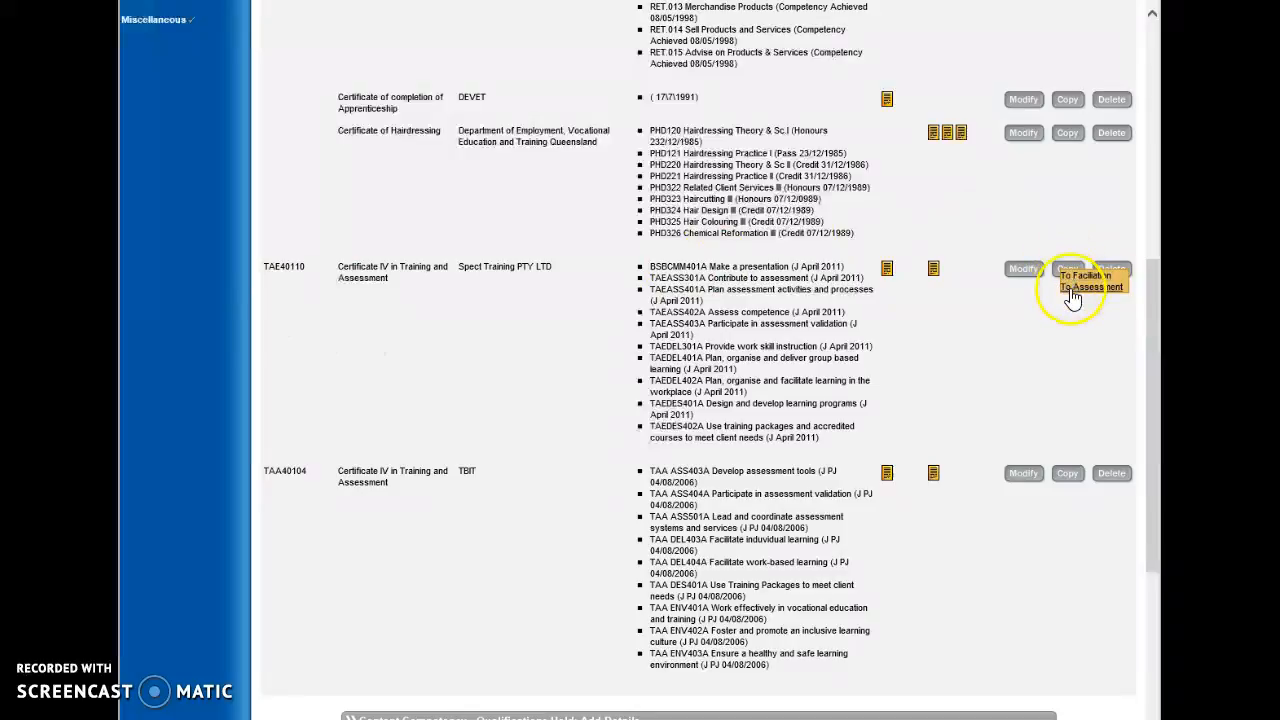
click(1073, 290)
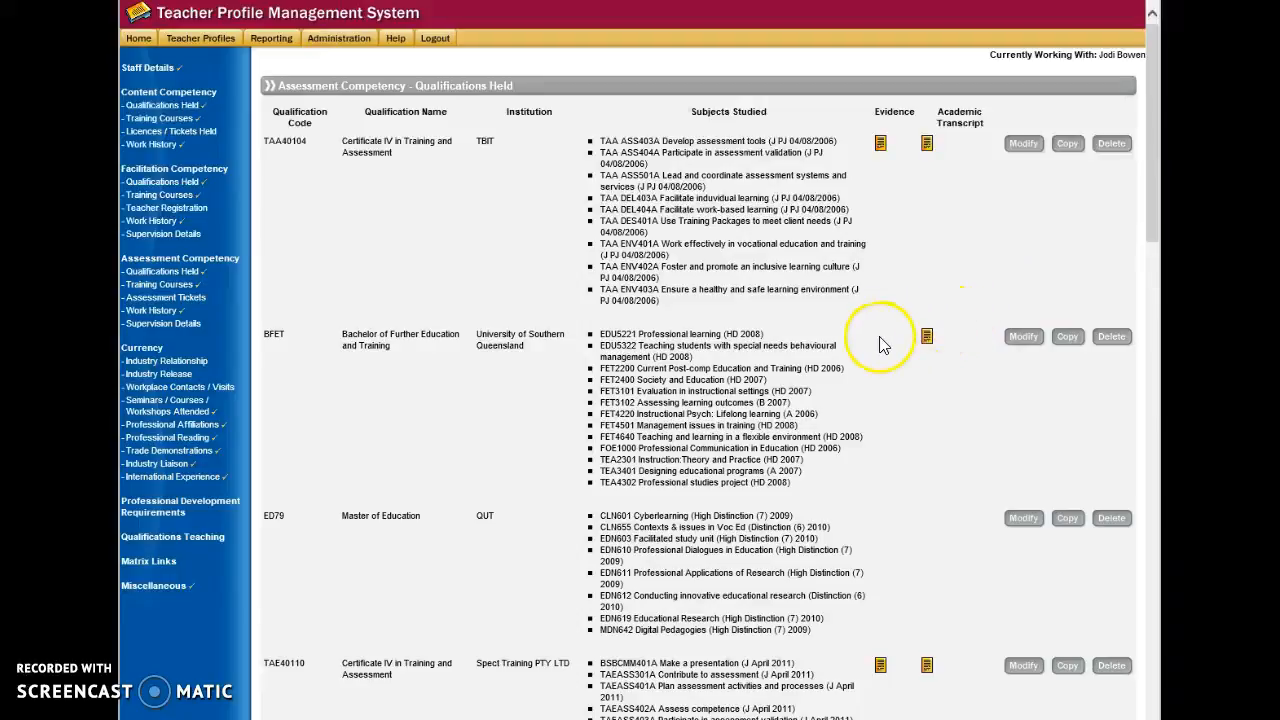
scroll(868, 325, down, 5)
scroll(858, 330, down, 8)
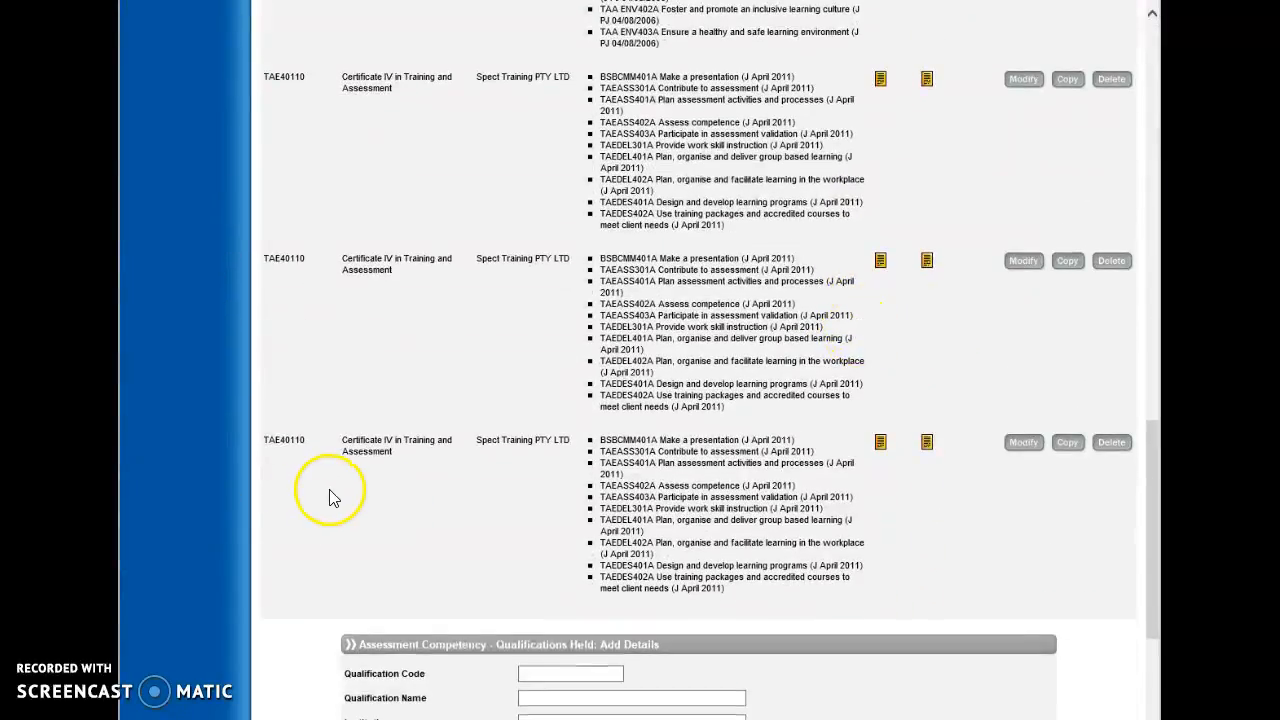
scroll(345, 487, up, 2)
scroll(345, 487, up, 15)
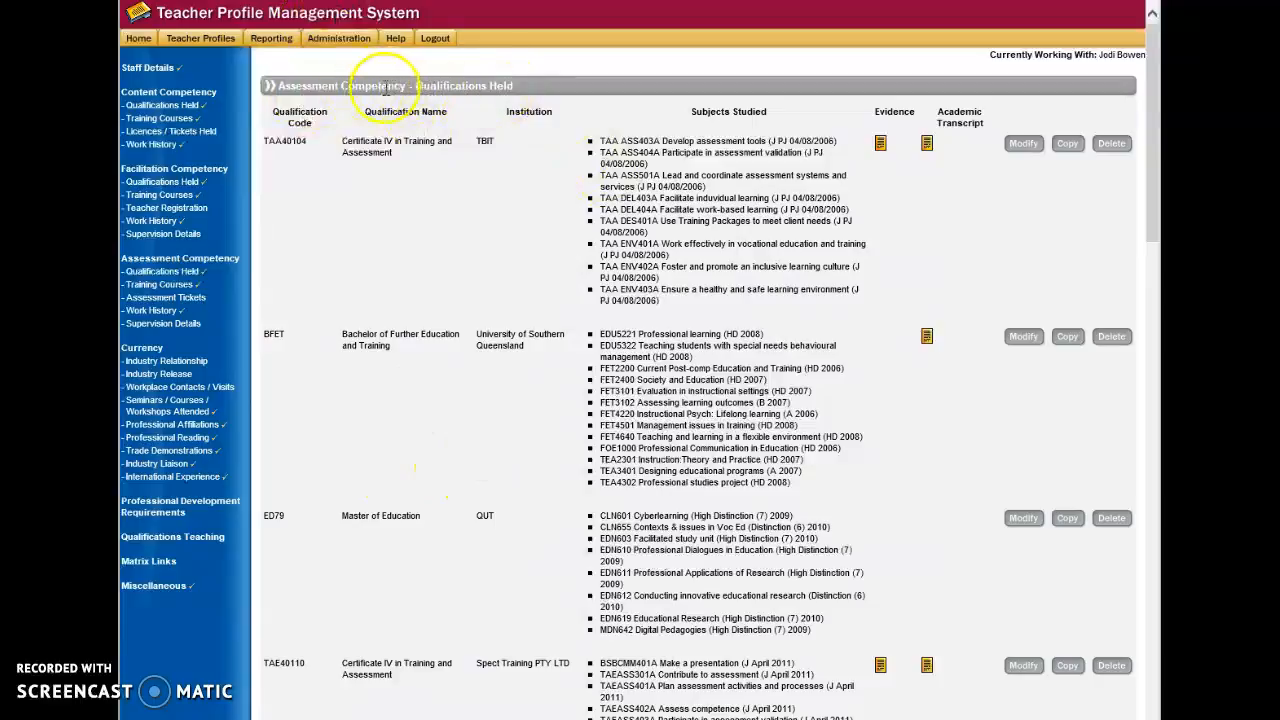
- Delete the TAE40110 Certificate IV in Training and Assessment from the Content Competency qualifications held and confirm the deletion
click(186, 108)
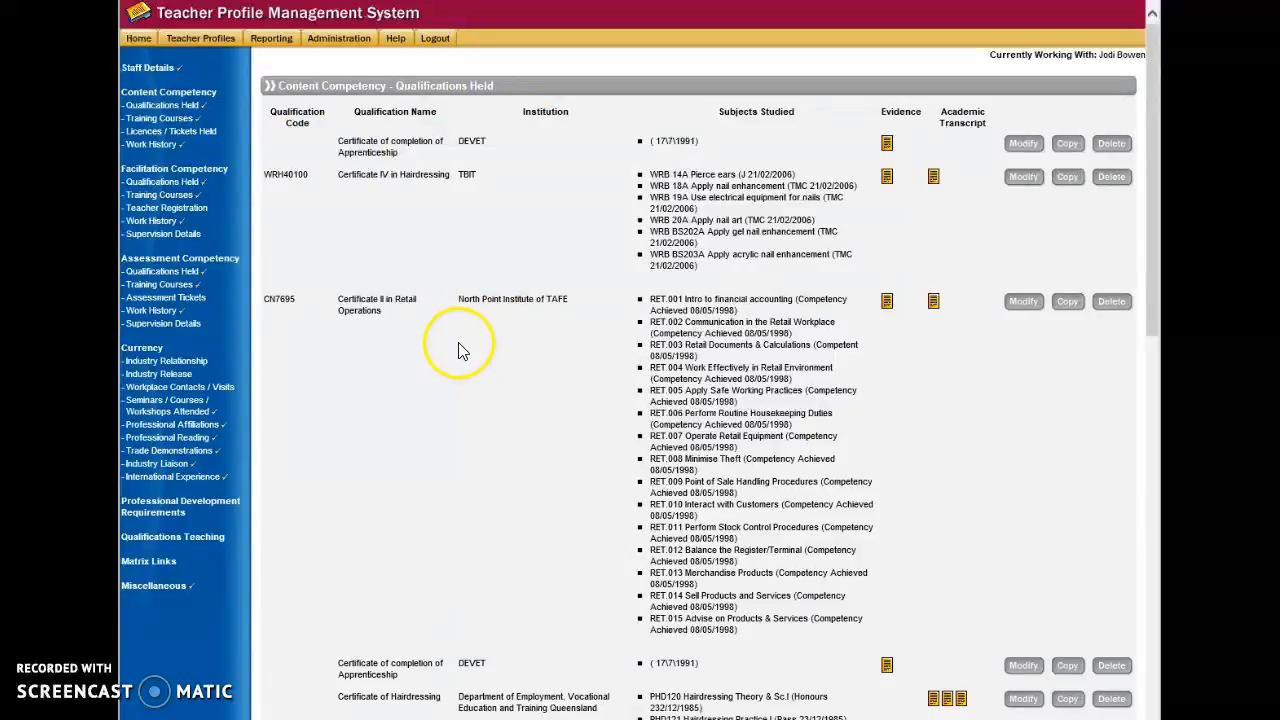
scroll(458, 348, down, 4)
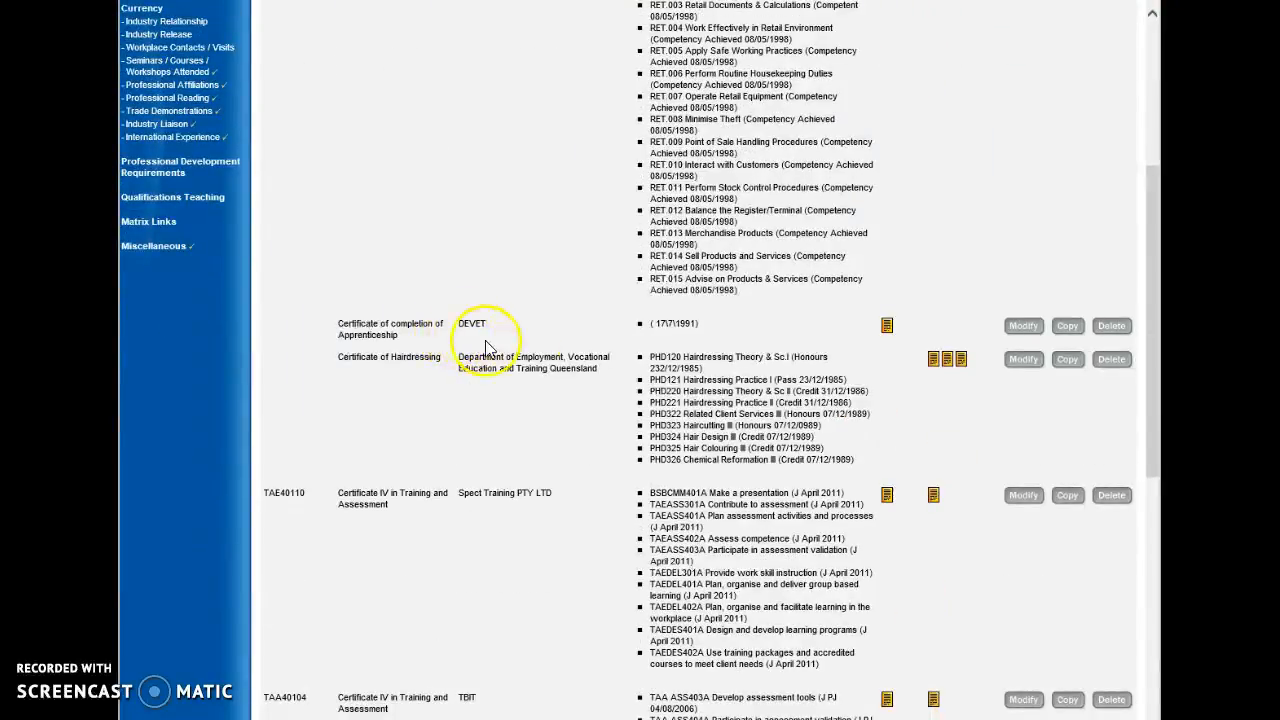
scroll(476, 425, down, 1)
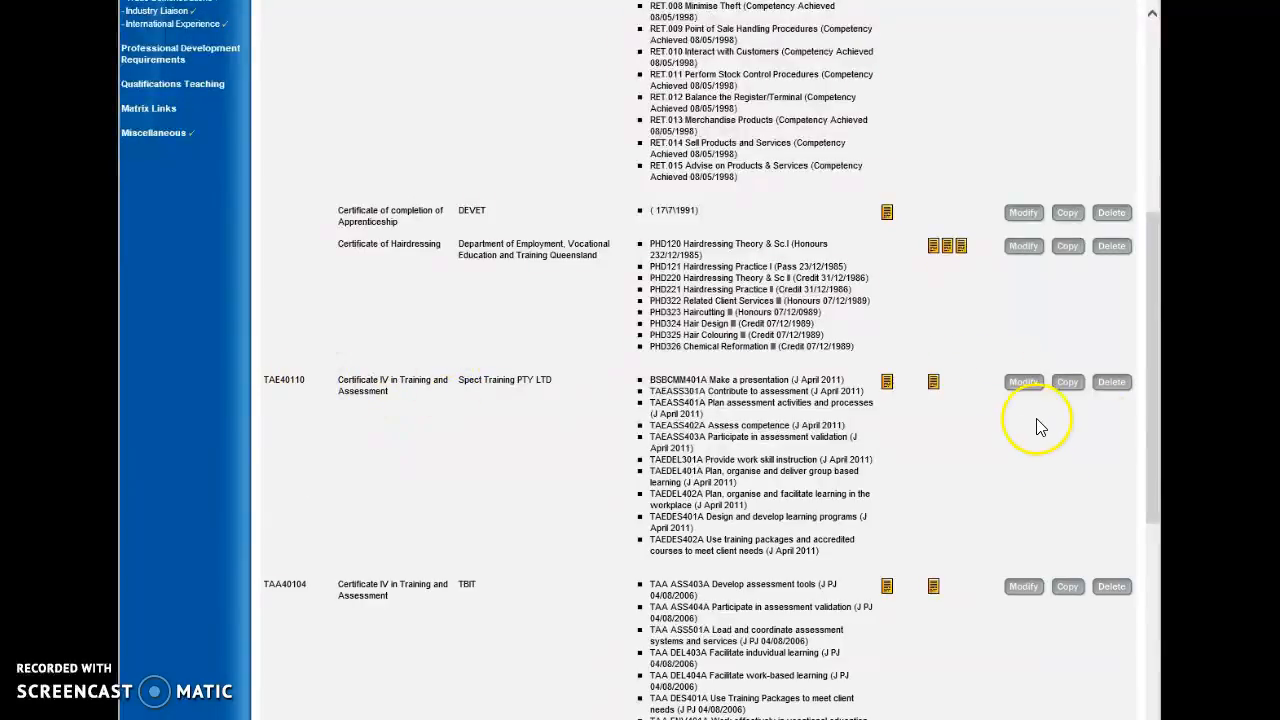
click(1110, 382)
click(626, 420)
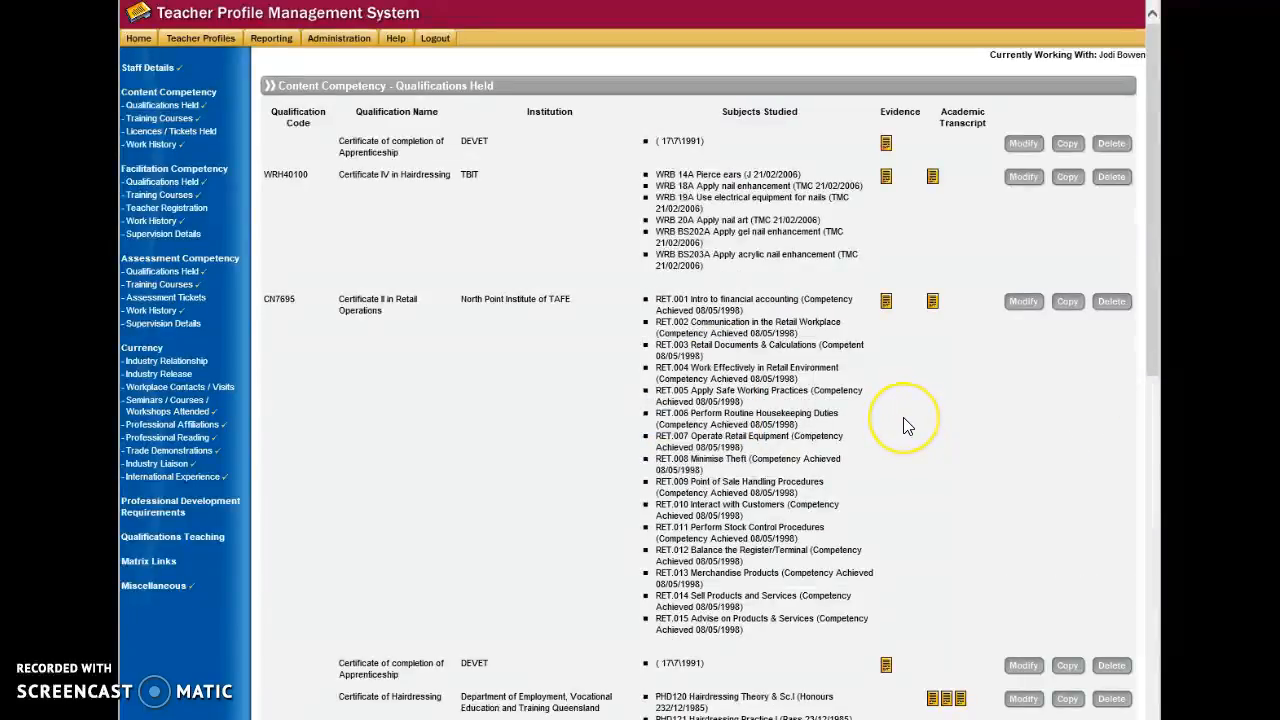
- Review the remaining Content Competency qualifications with their evidence and transcripts, and go to the form for adding qualification details
scroll(905, 427, down, 4)
scroll(905, 427, down, 2)
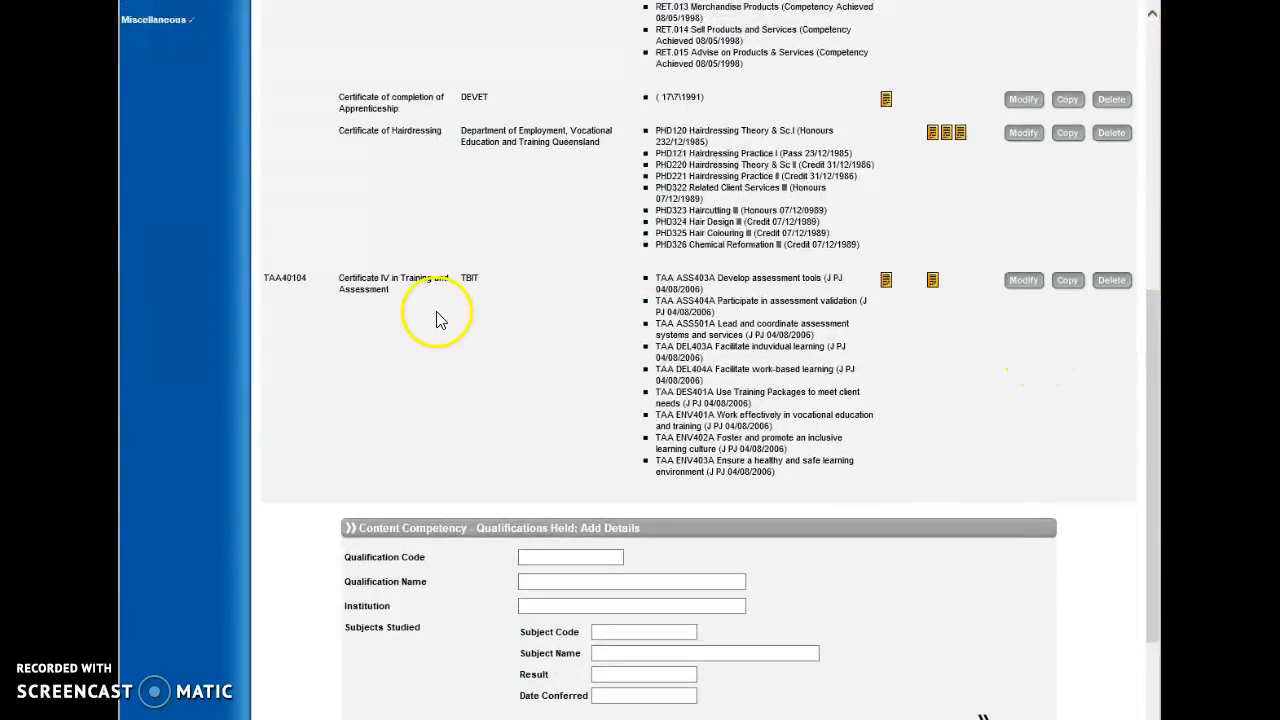
scroll(725, 305, up, 1)
scroll(725, 305, up, 2)
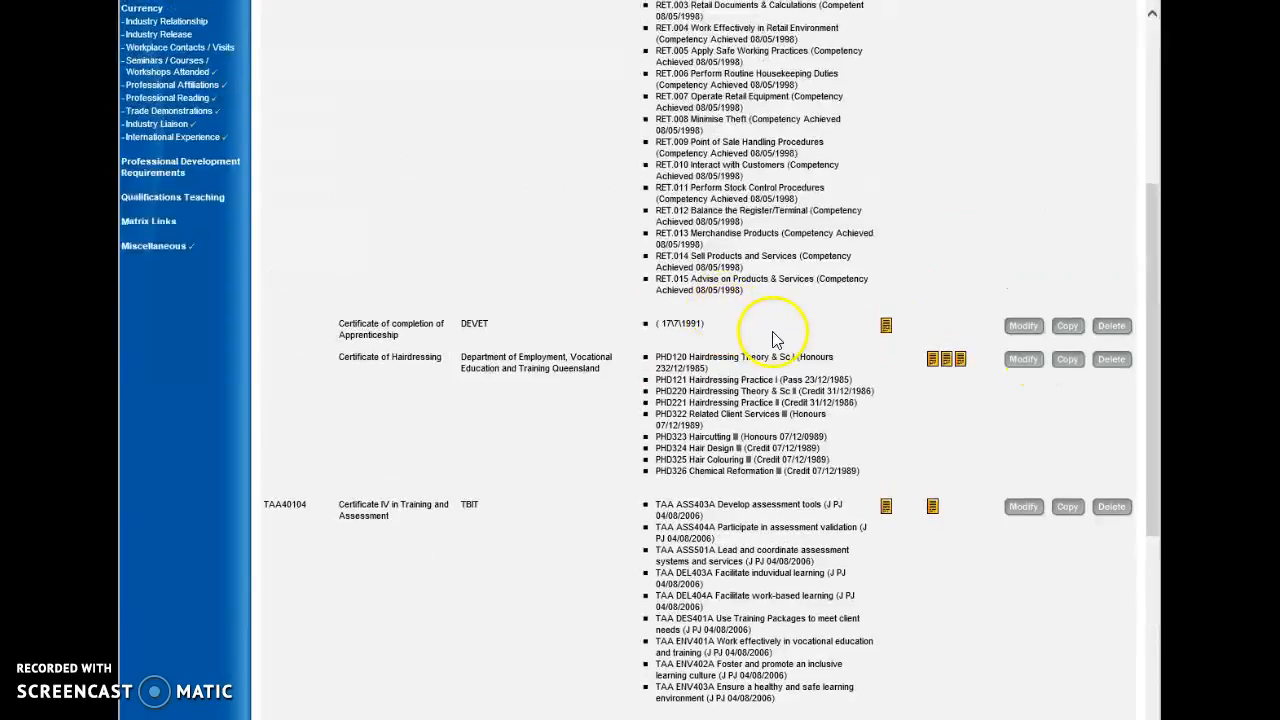
scroll(514, 271, up, 2)
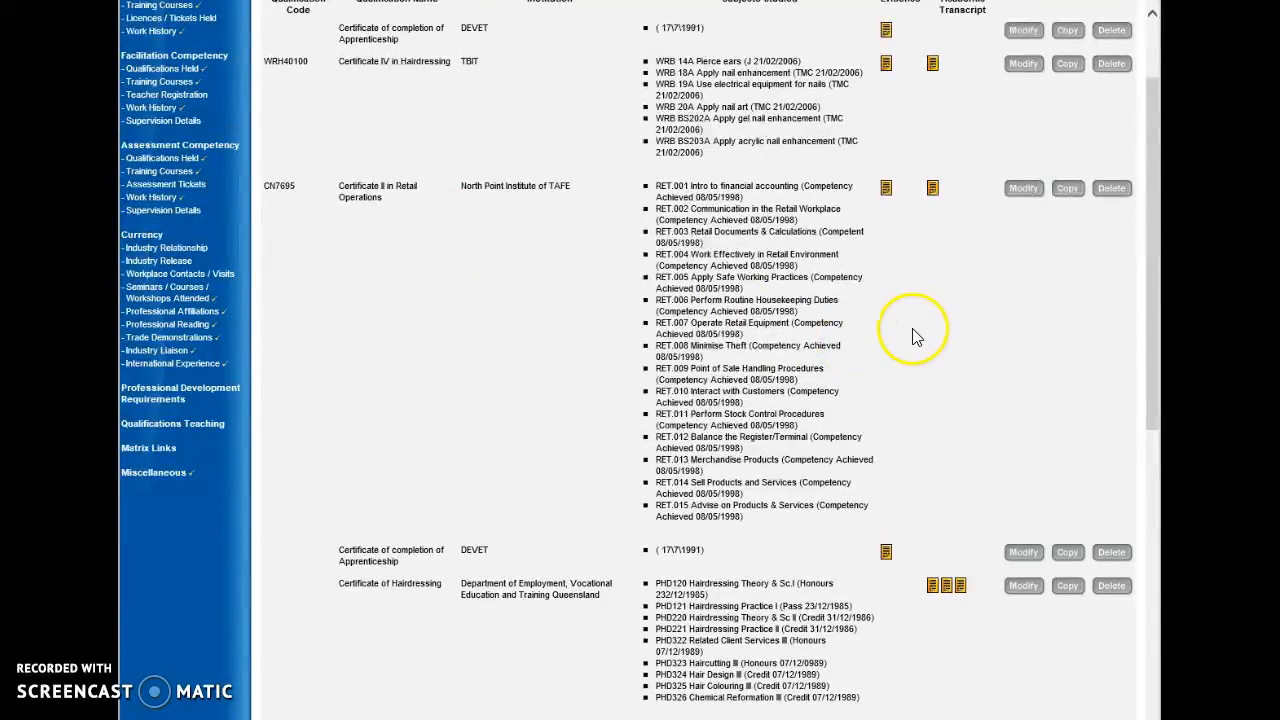
scroll(943, 276, up, 2)
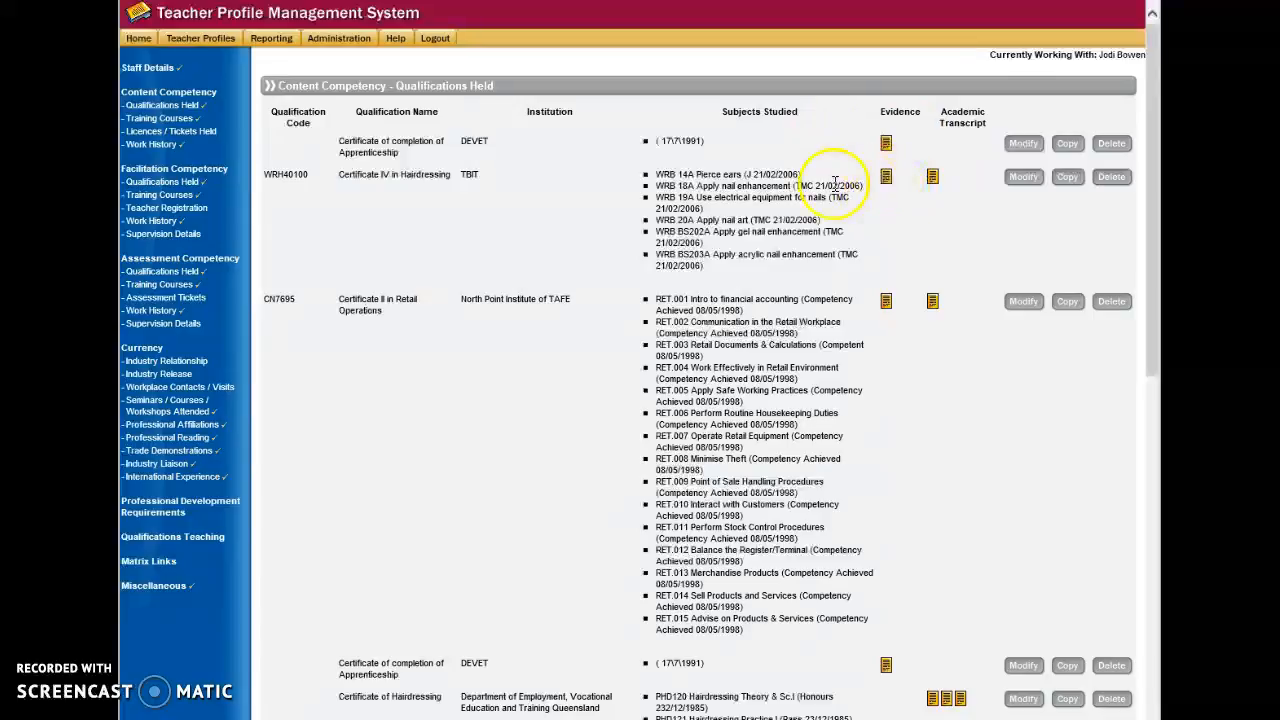
scroll(787, 291, down, 10)
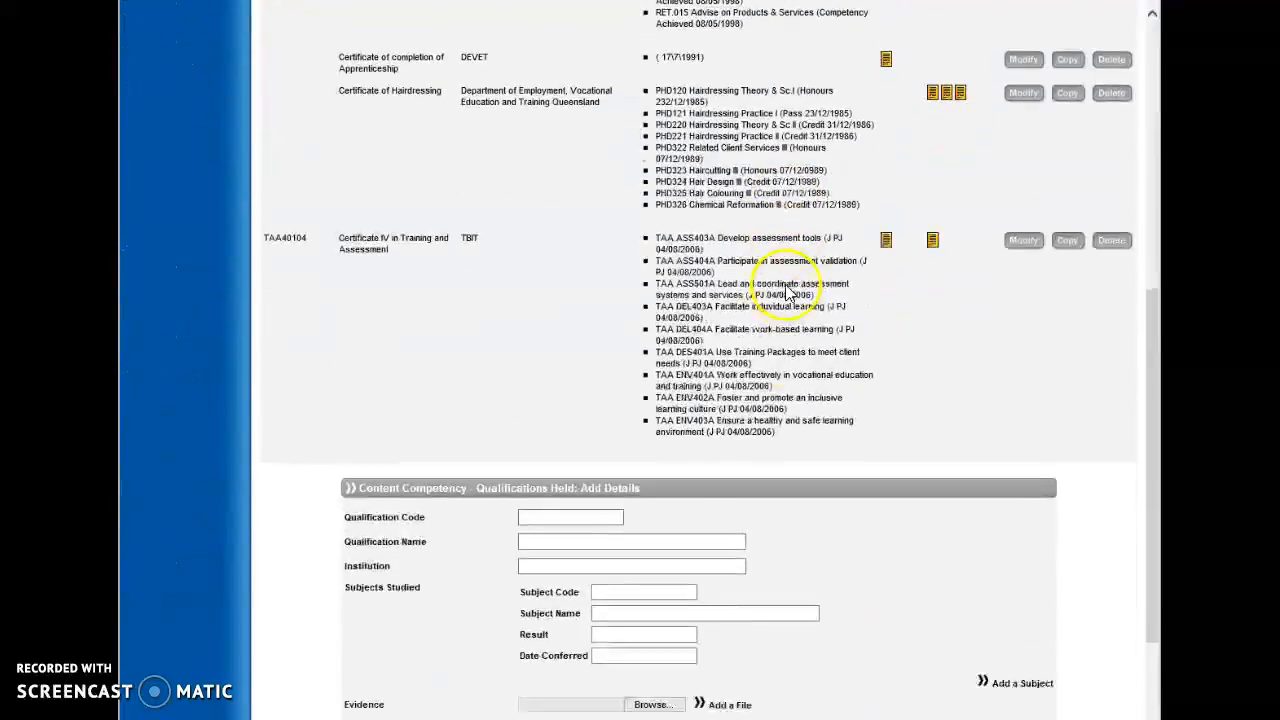
- Fill in the new Content Competency qualification with code klsjklsdjlkj, name vlksdjflskjdfjks and institution fmfdjgdfjglkgj
click(571, 389)
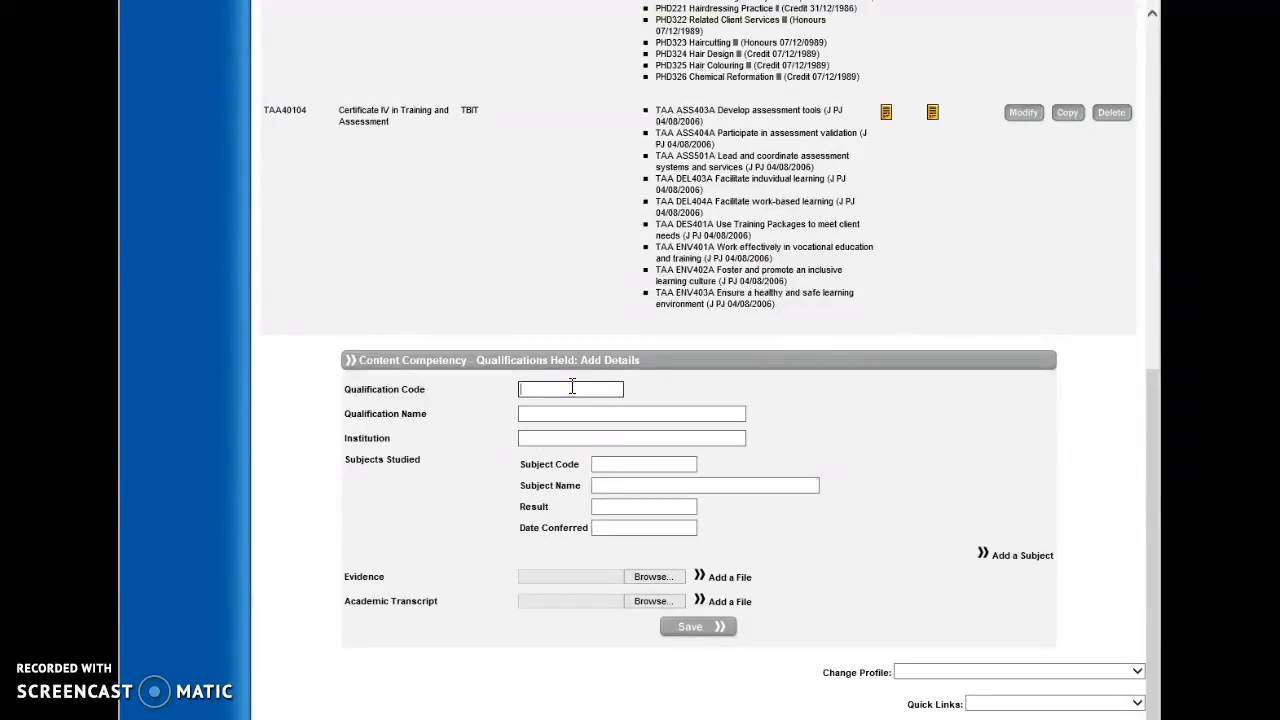
text(klsjklsdjlkj)
click(566, 414)
text(vlksdjflskjdfjs)
click(567, 438)
text(fmfdjgdfjglkgj)
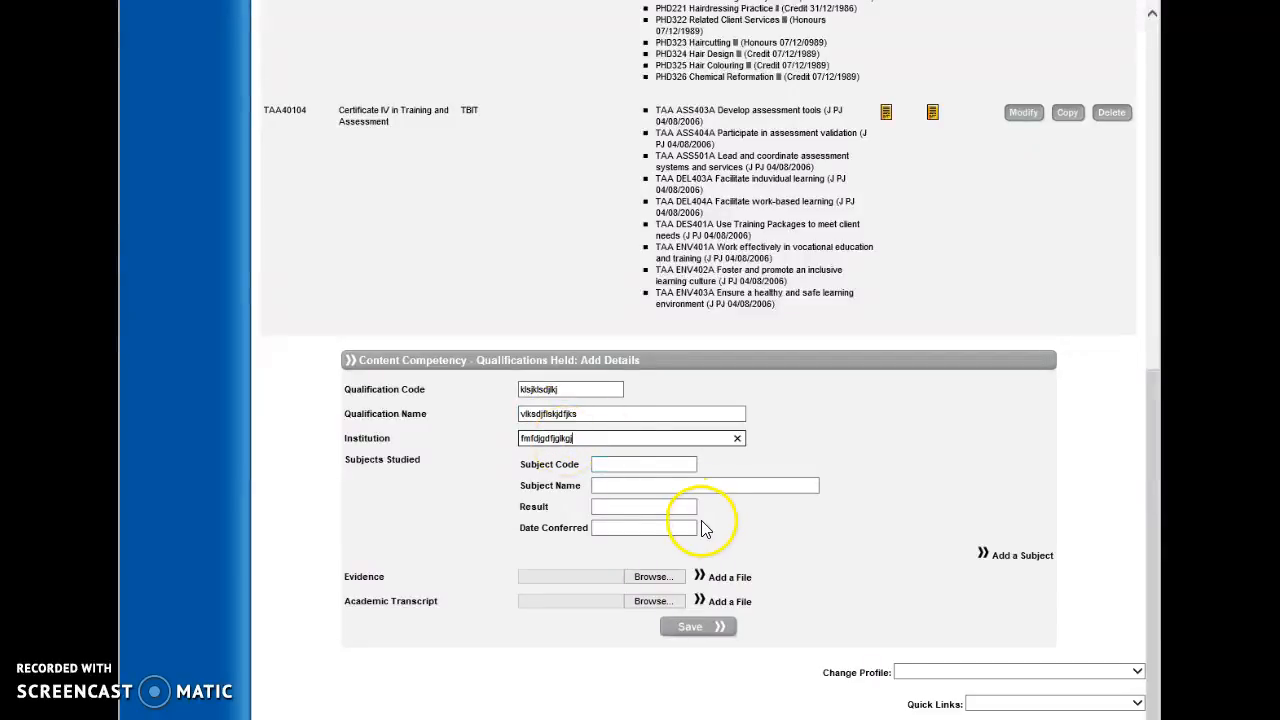
- Attach the inclusive learning certificate file as evidence for the new qualification, then save it and confirm the changes
click(654, 580)
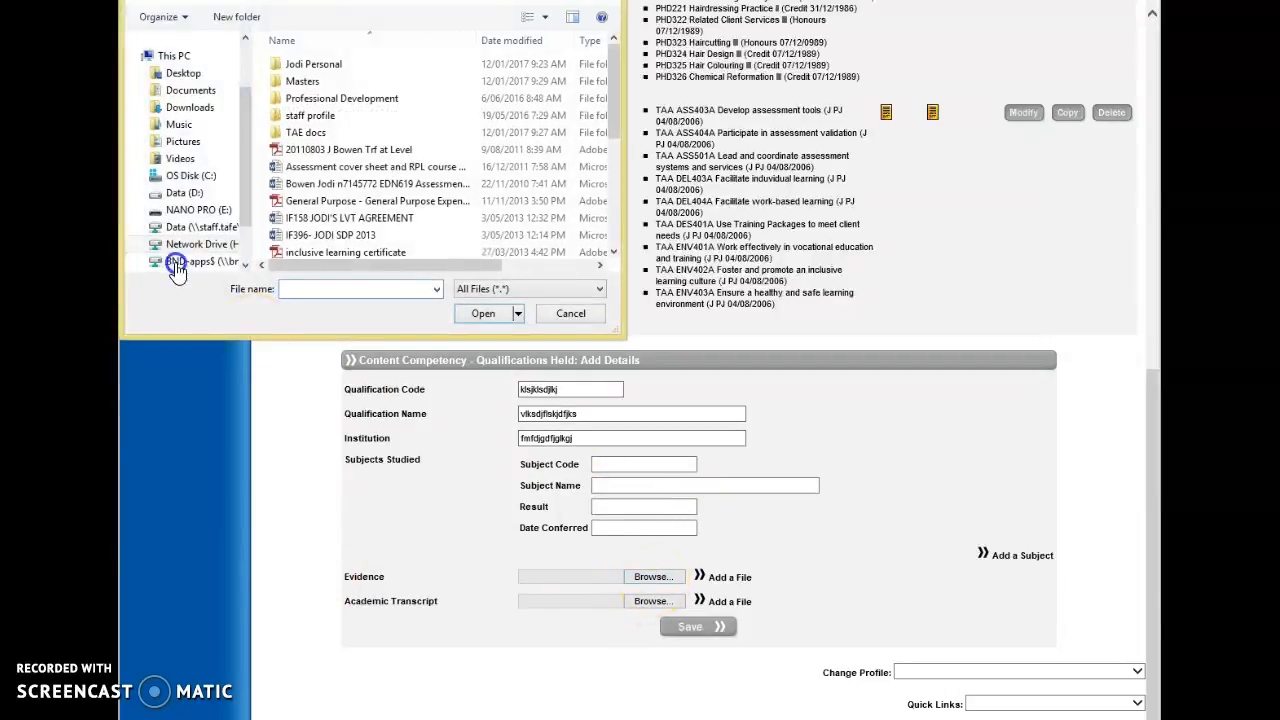
click(314, 251)
click(484, 315)
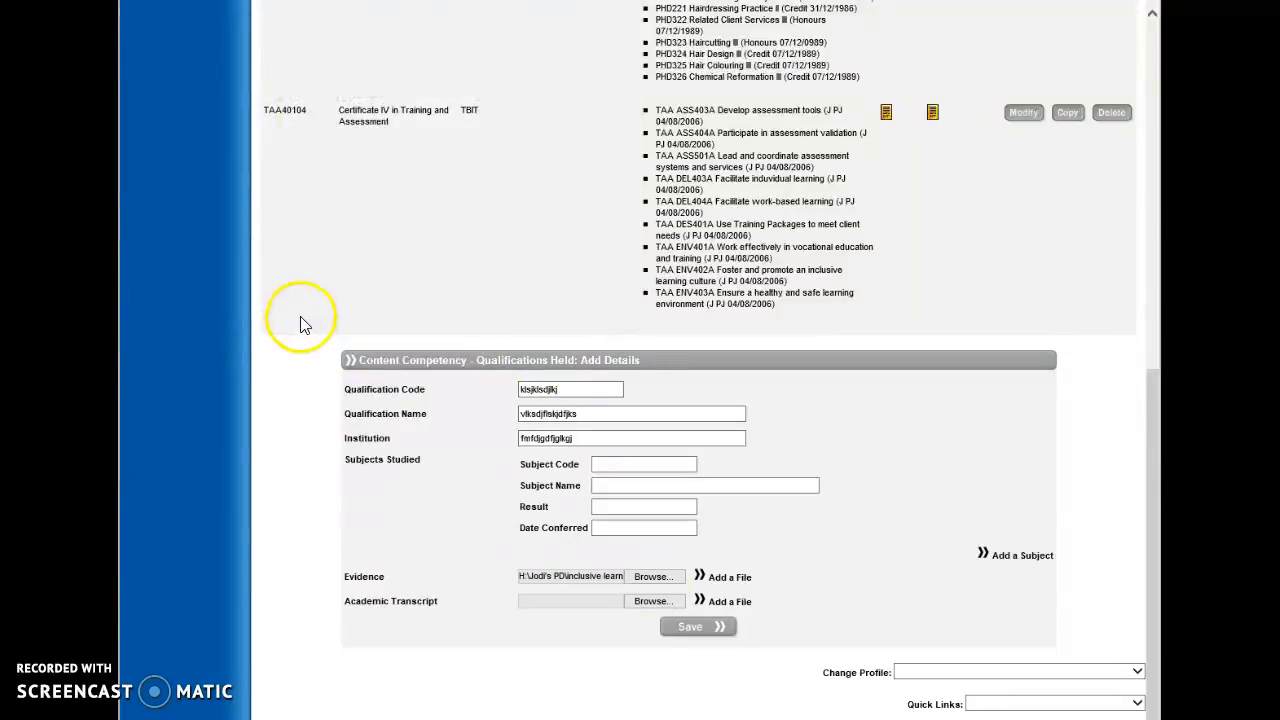
click(717, 637)
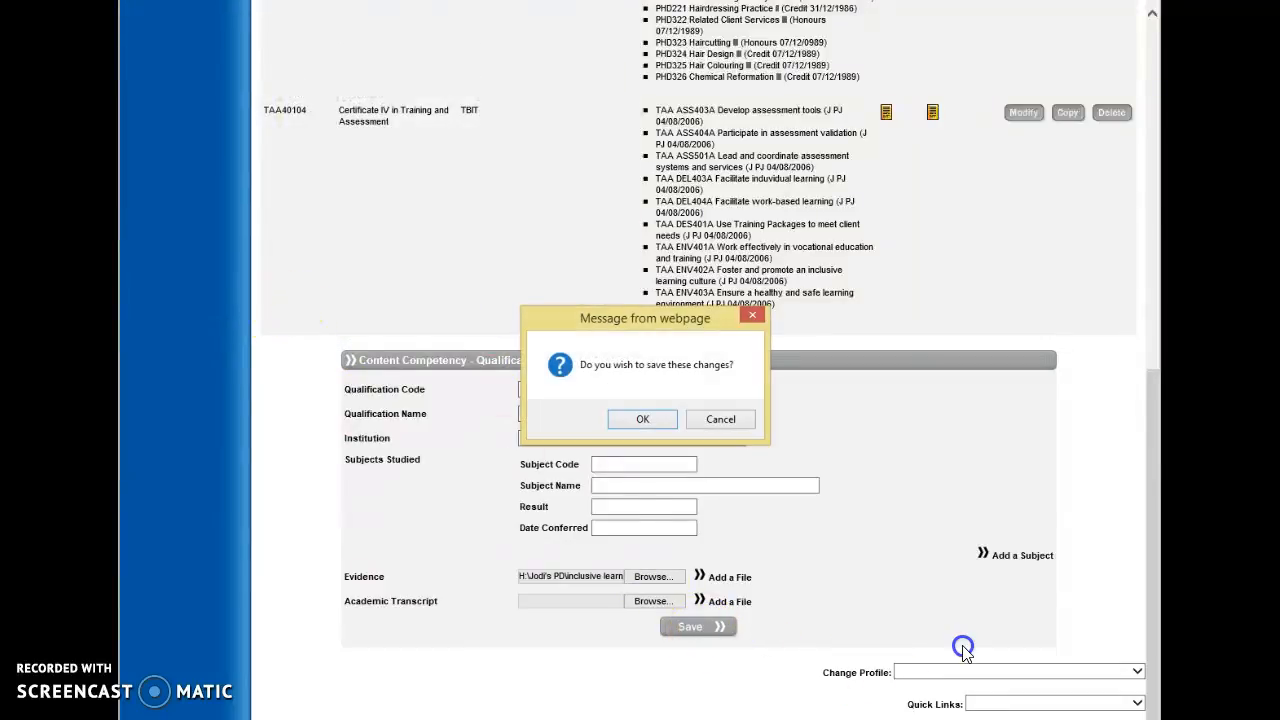
click(655, 425)
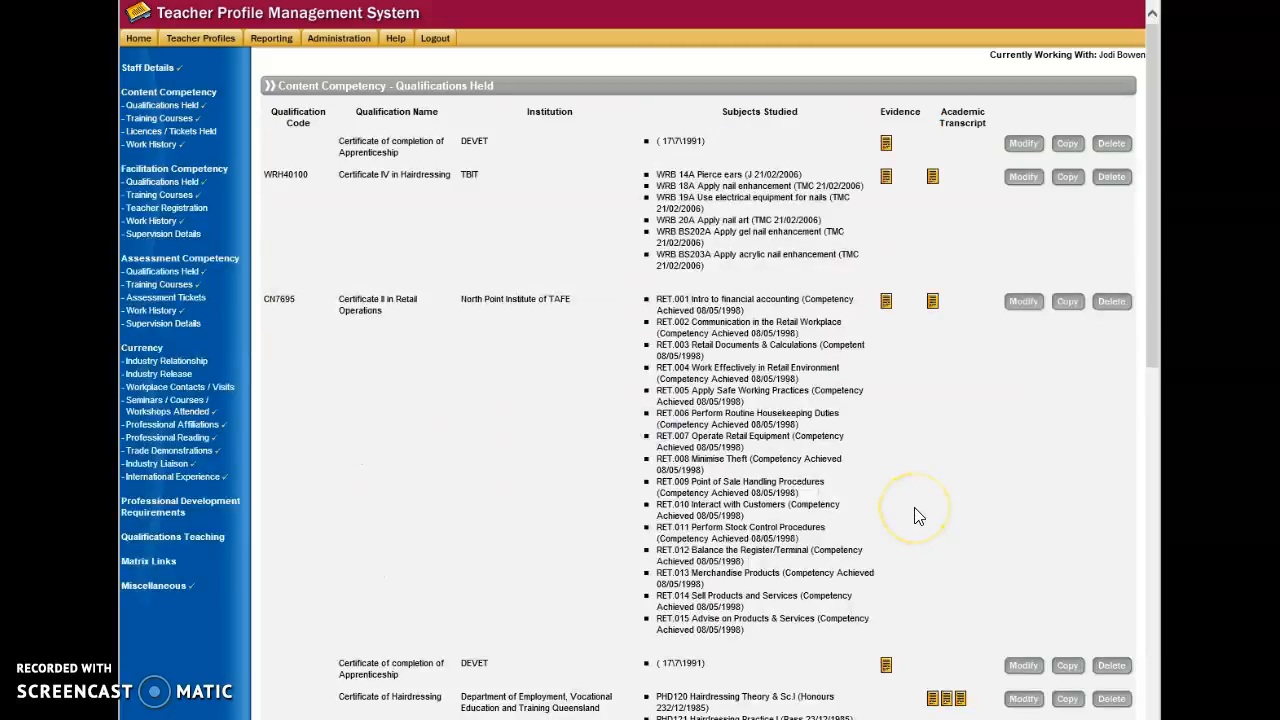
- Modify the klsjklsdjlkj qualification by adding three blank subject entries, then save and confirm the changes
scroll(790, 482, down, 6)
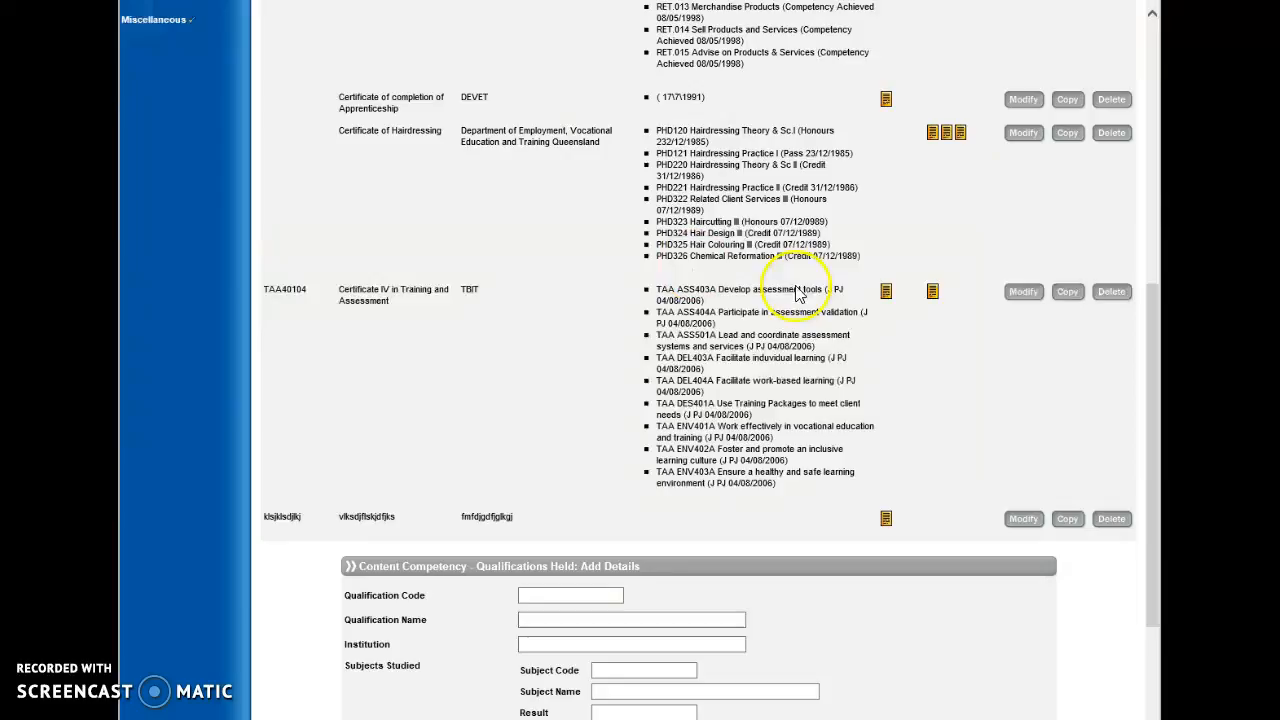
click(1020, 521)
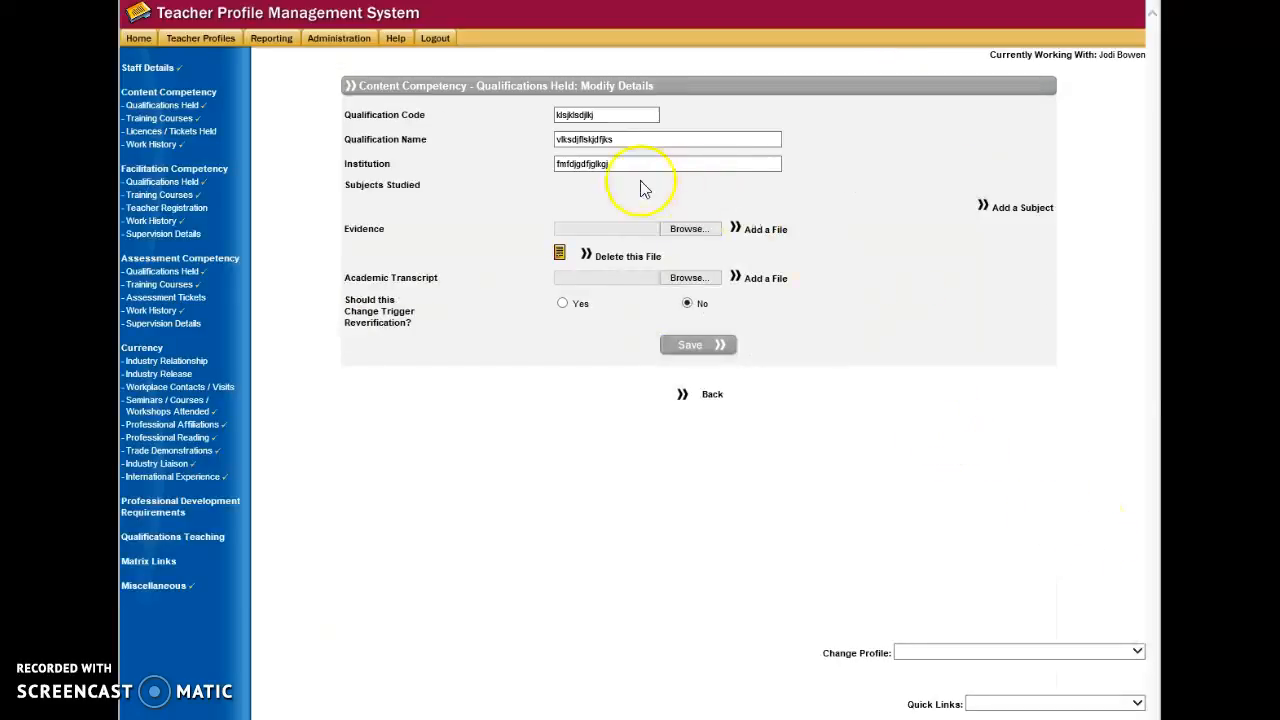
click(1015, 217)
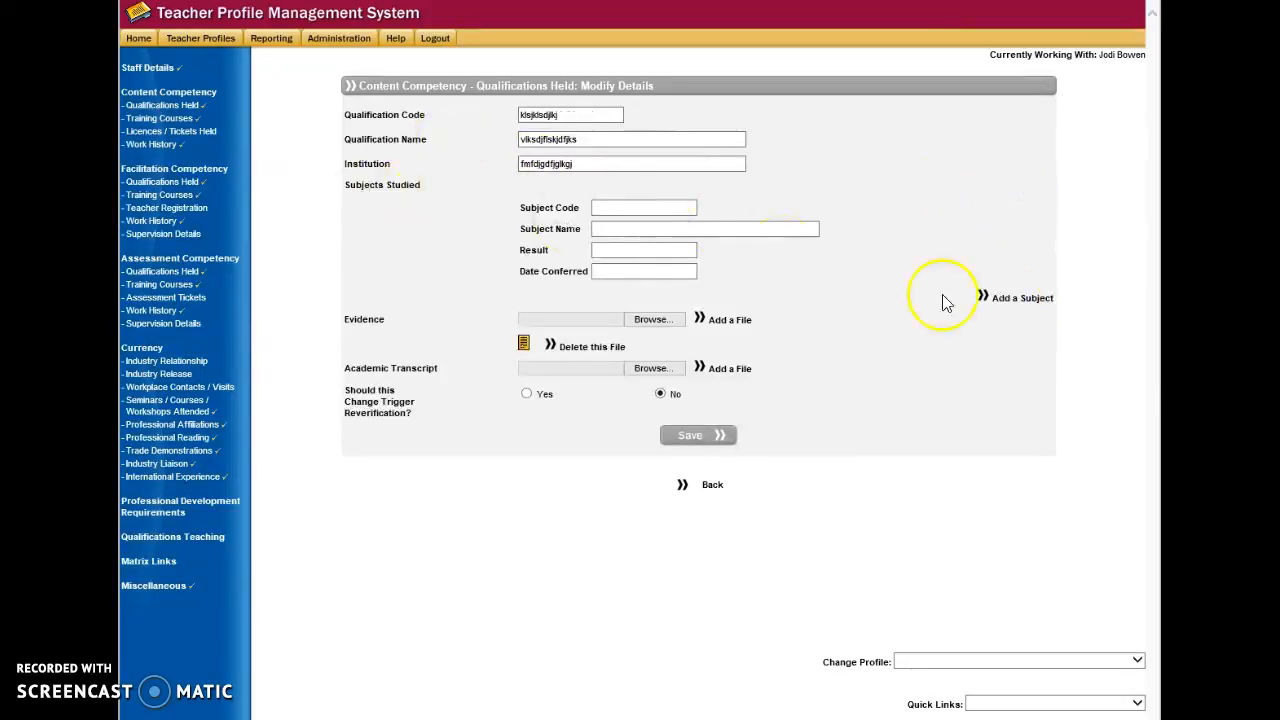
click(1026, 302)
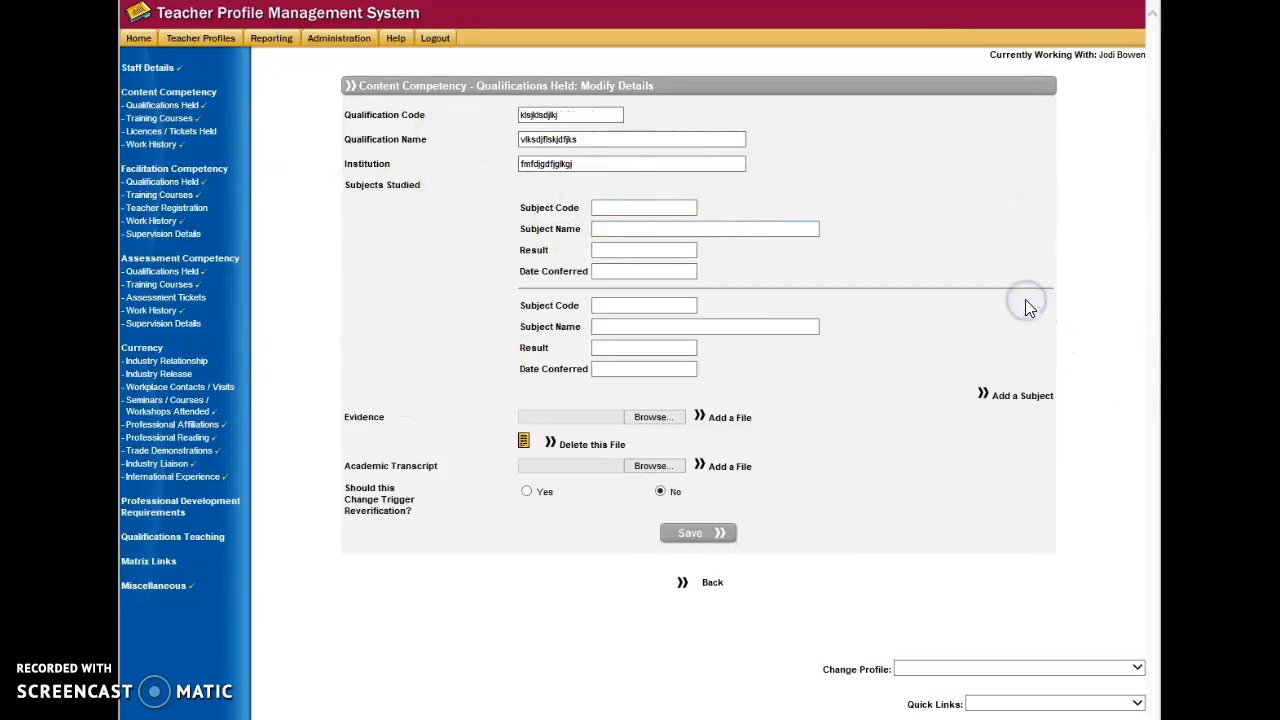
click(1012, 396)
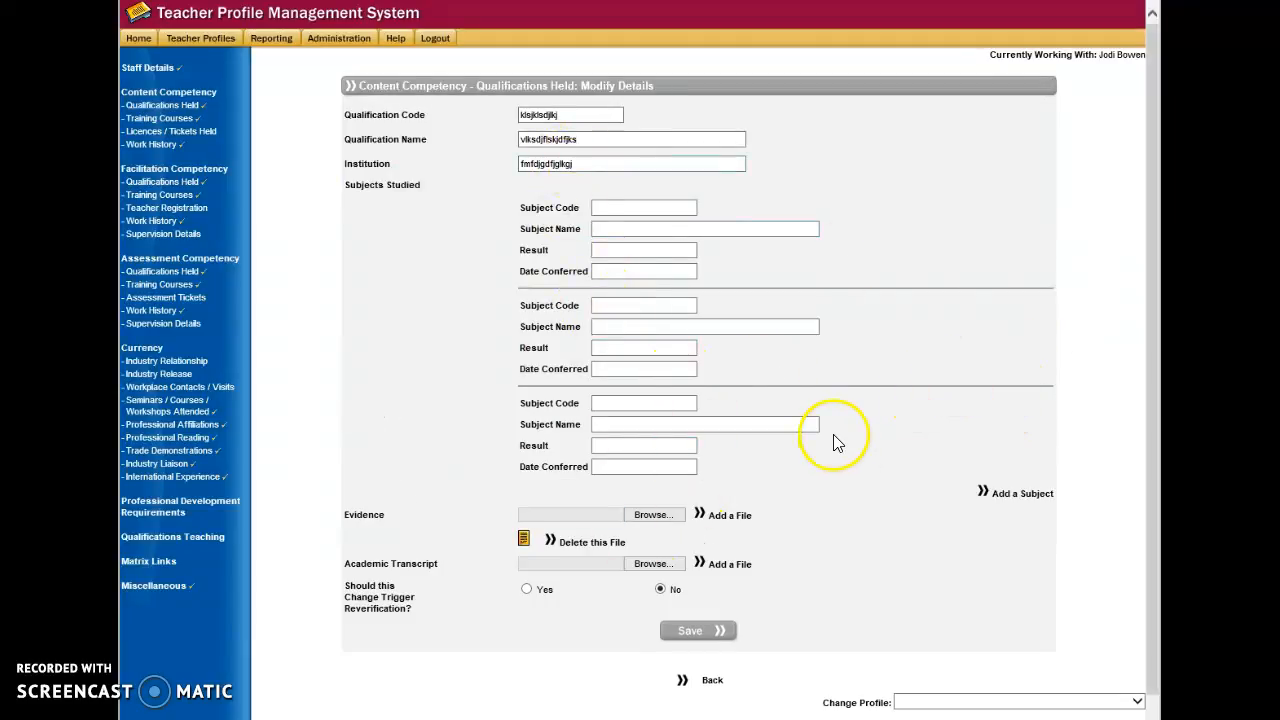
scroll(833, 434, down, 1)
click(688, 598)
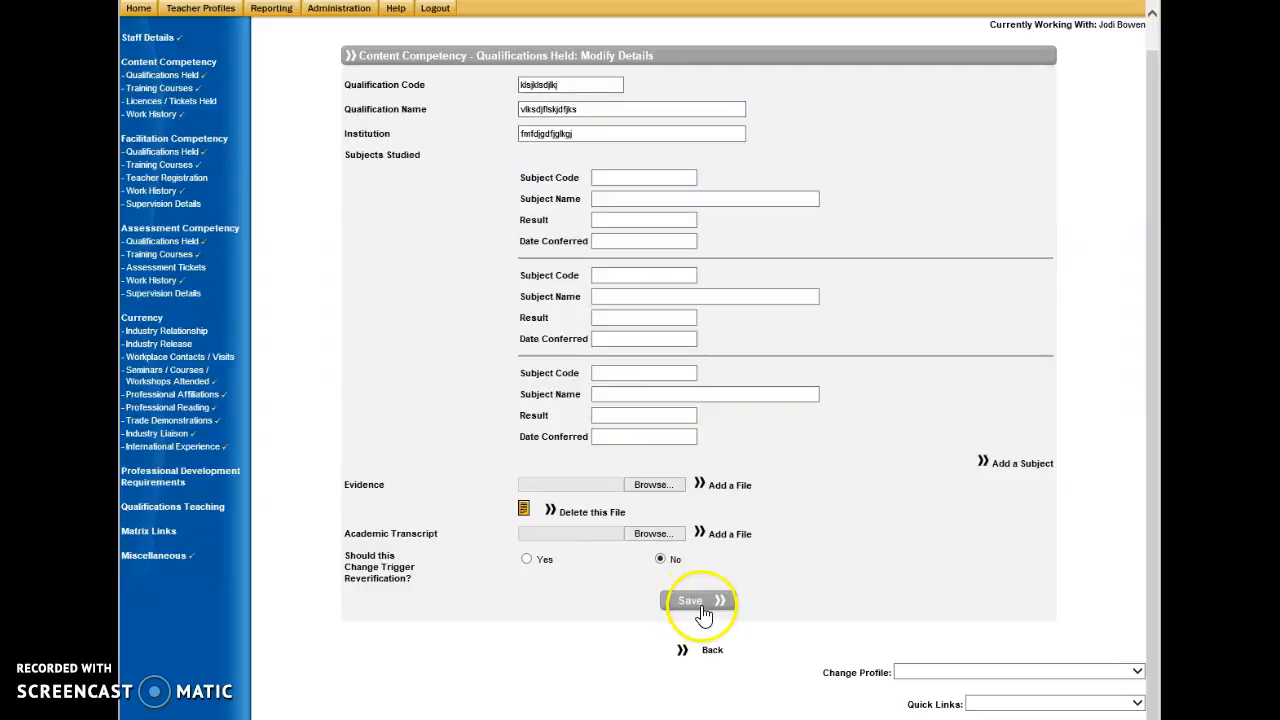
click(652, 426)
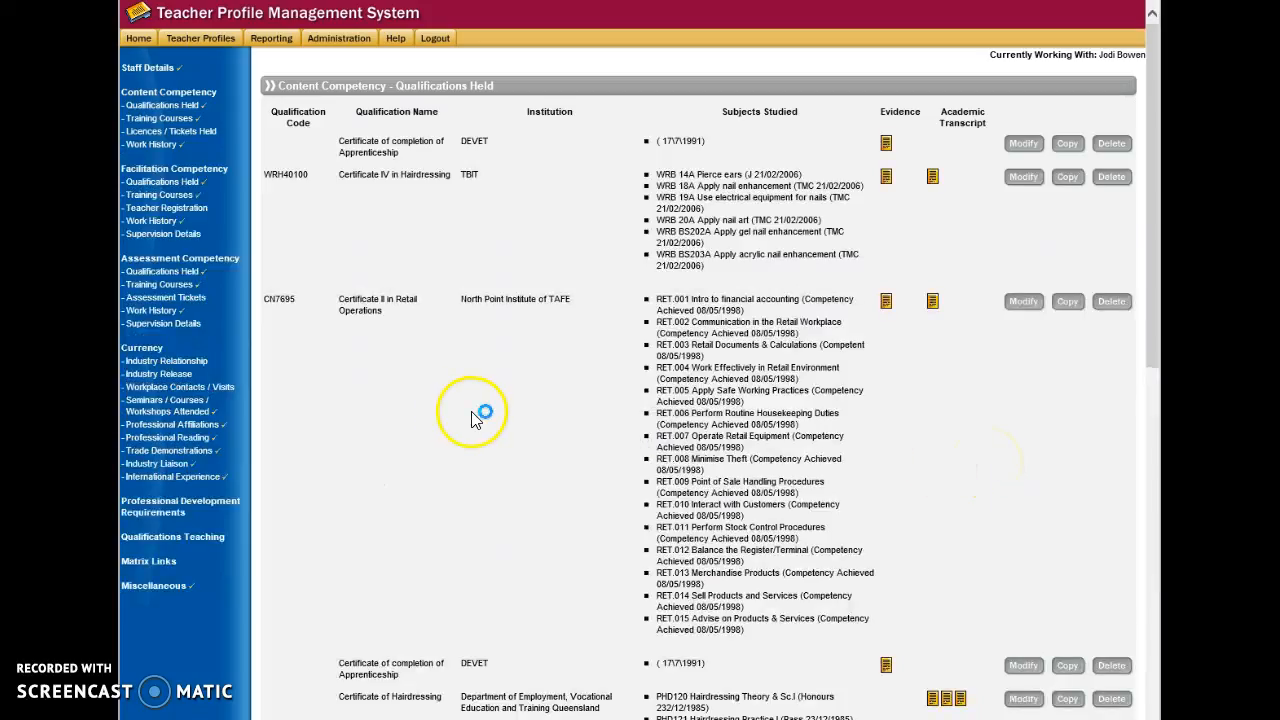
- Open the Content Competency Training Courses and show the copy destinations for the DeLorenzo Product Training course dated 2/2/2015
click(165, 118)
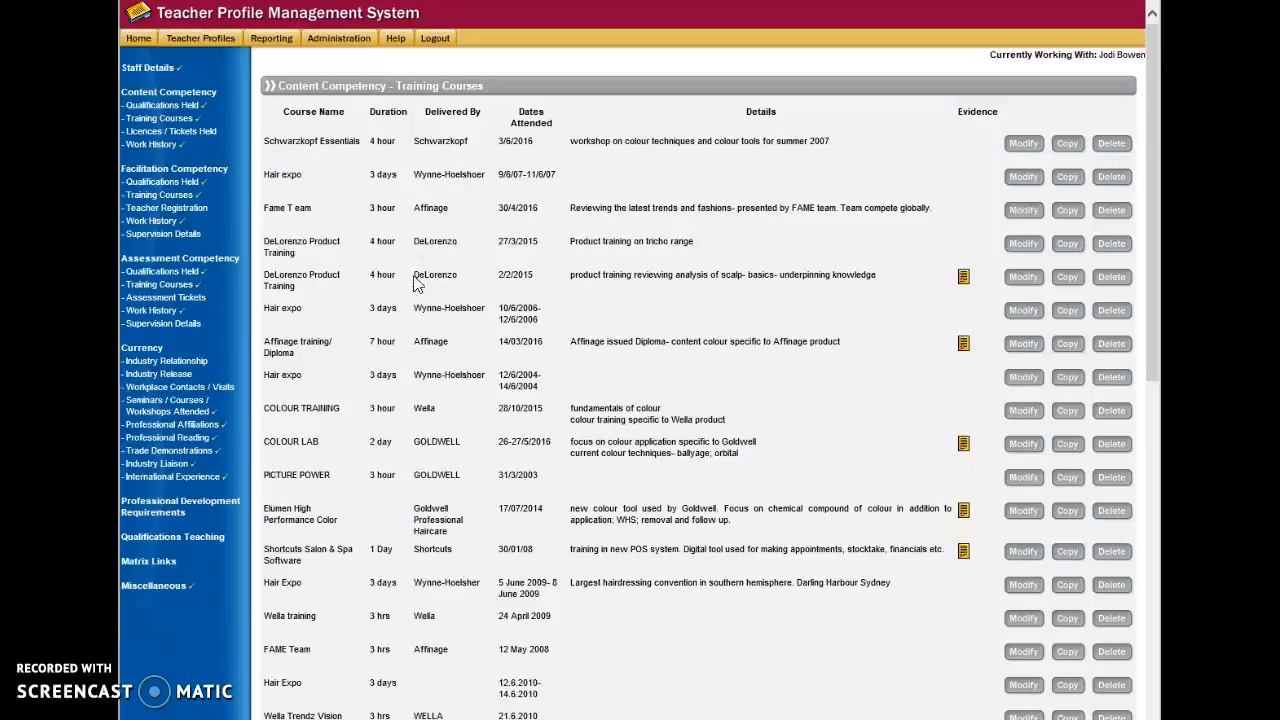
click(1068, 277)
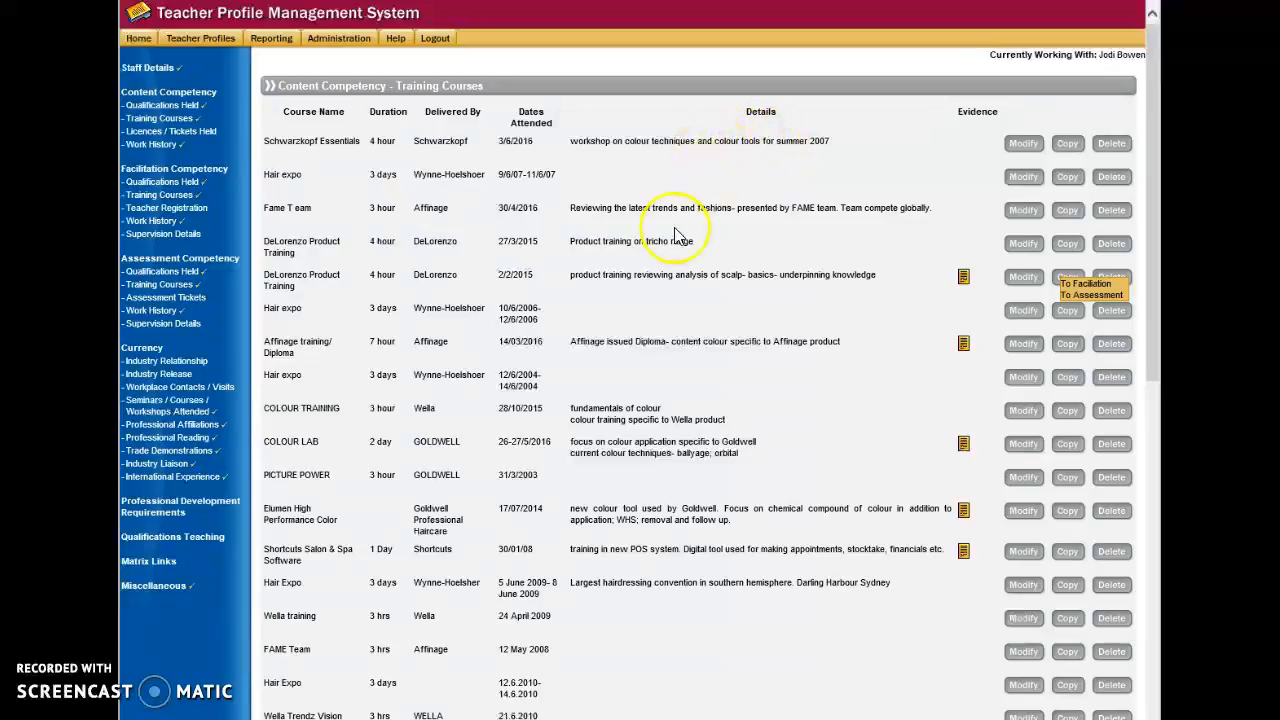
scroll(675, 208, down, 2)
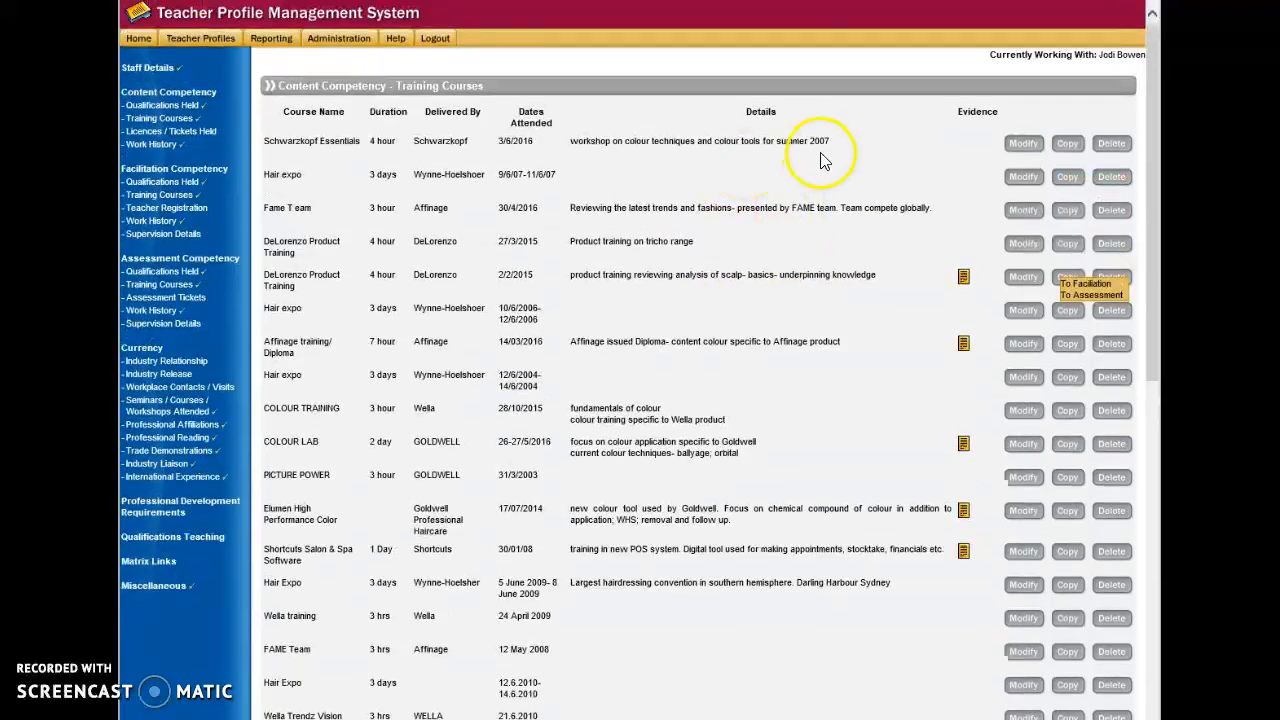
- Delete the FAME Team course dated 12 May 2008 from the Content Competency training courses and confirm the deletion
scroll(700, 190, down, 1)
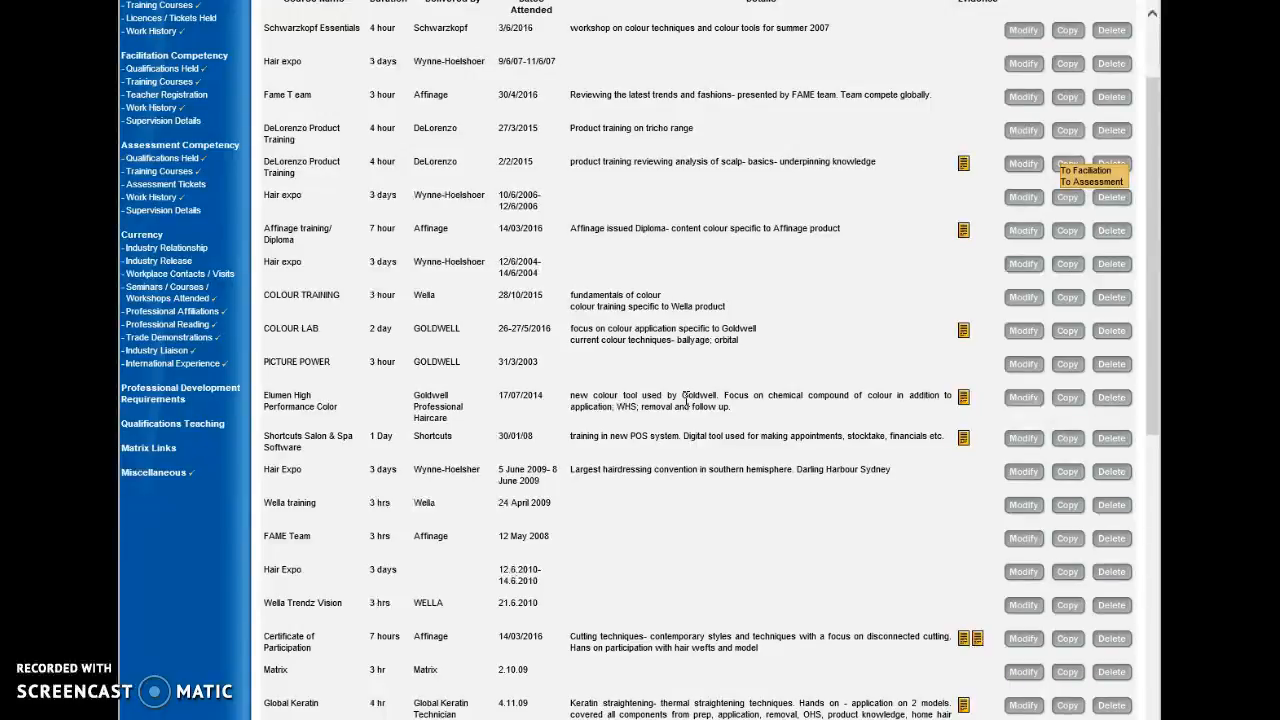
scroll(674, 354, down, 3)
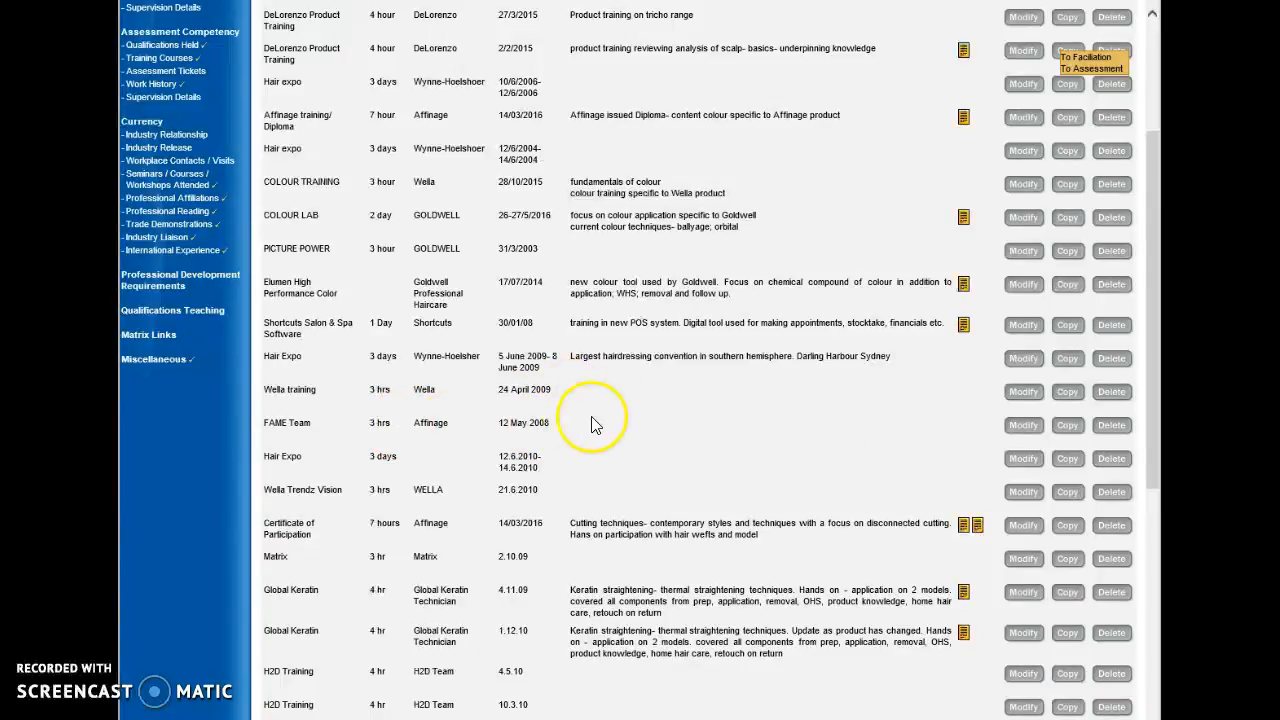
click(1127, 428)
click(652, 421)
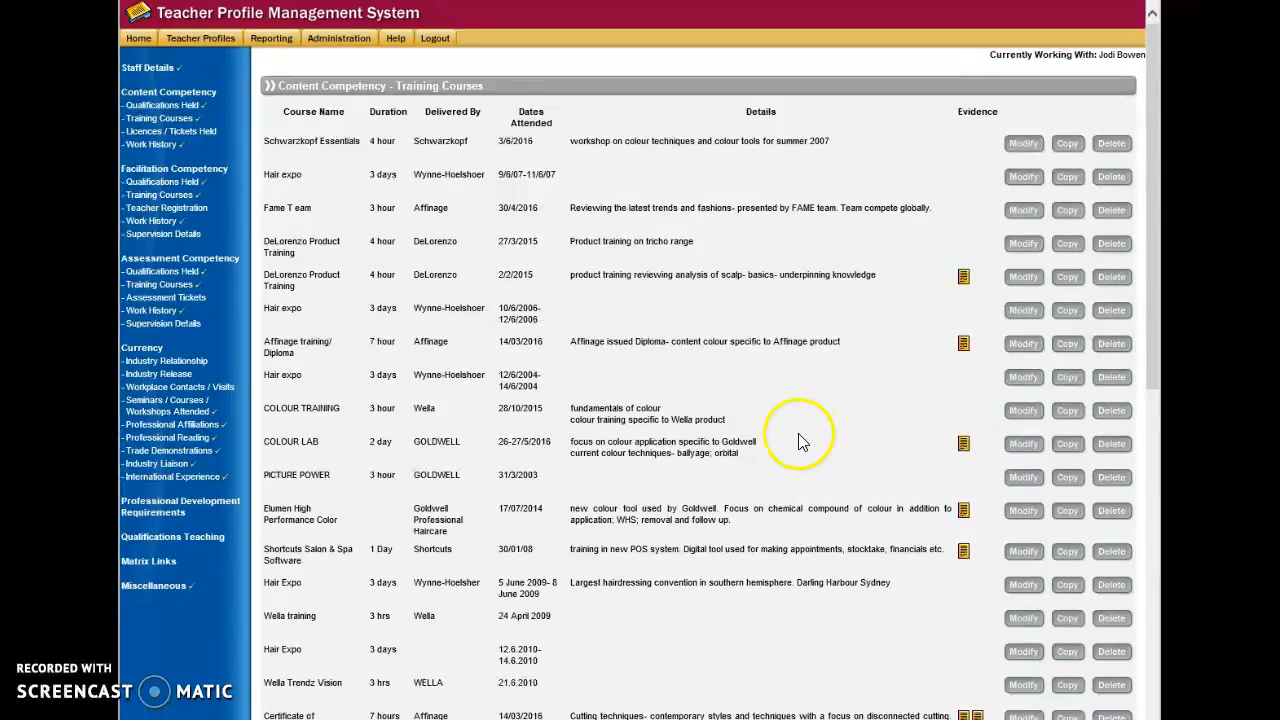
- Review the remaining Content Competency training courses with their delivery details, dates attended and evidence
scroll(790, 395, down, 2)
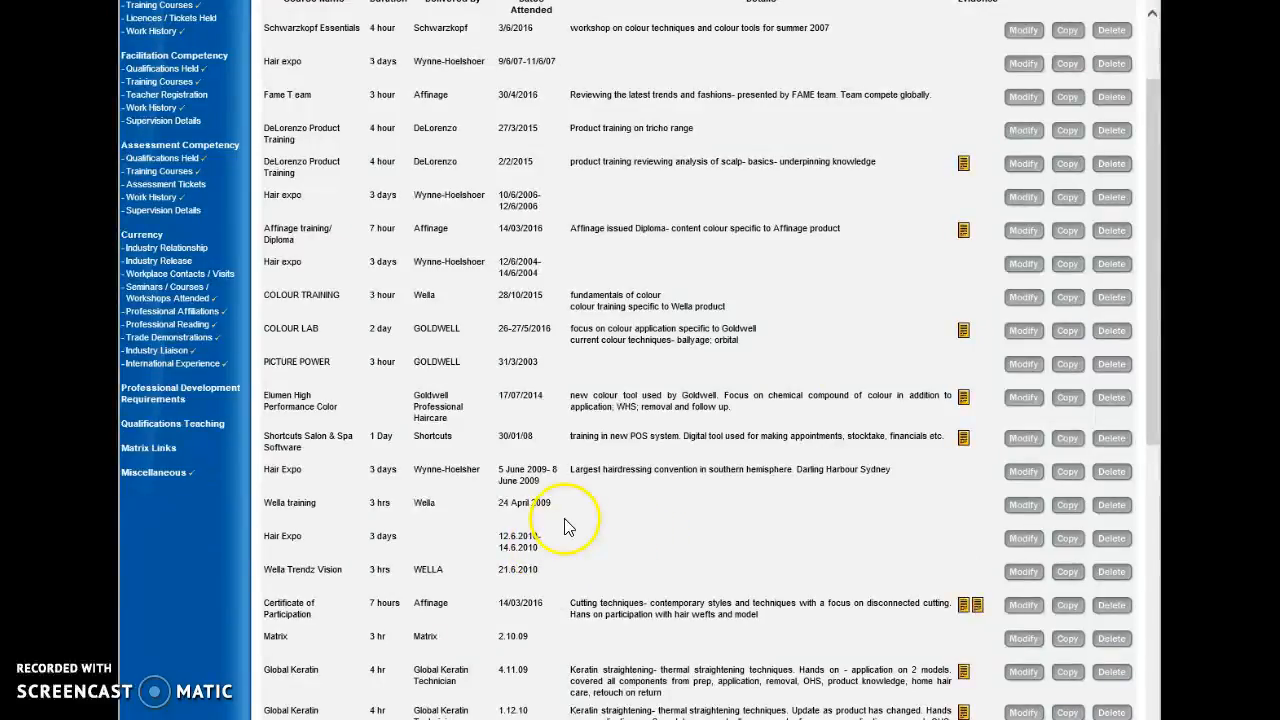
scroll(555, 525, down, 2)
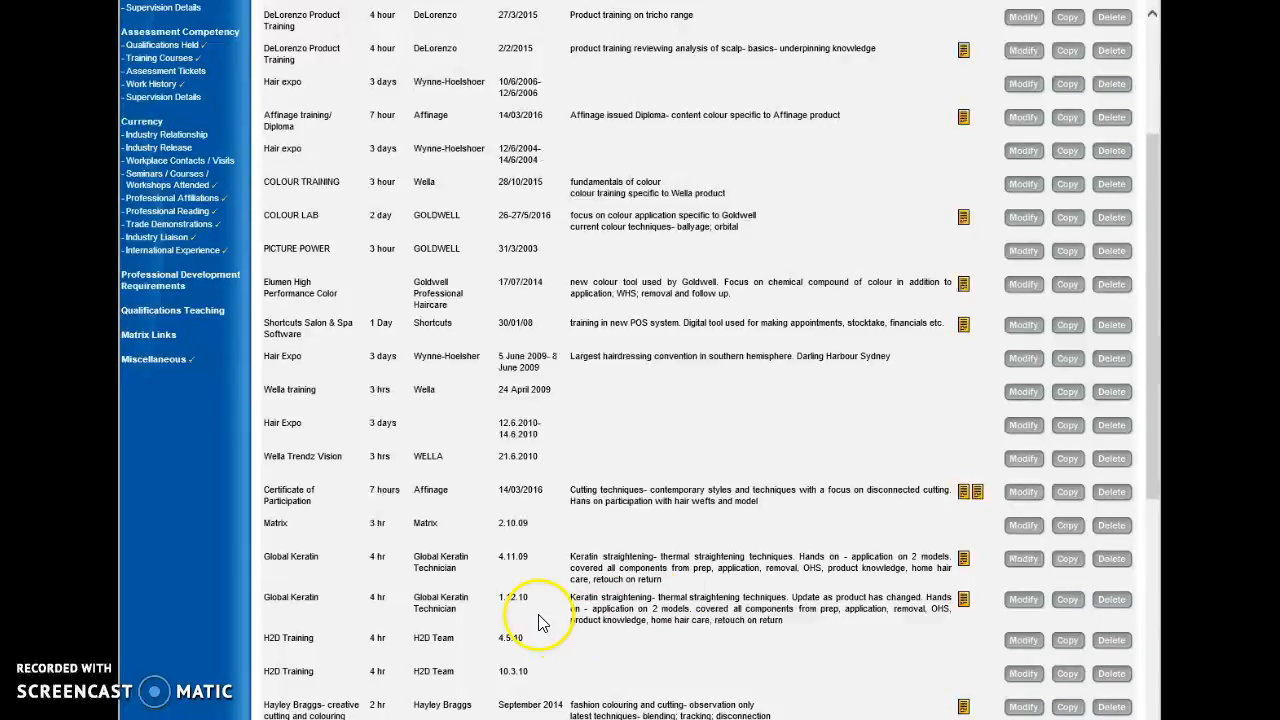
scroll(545, 622, down, 3)
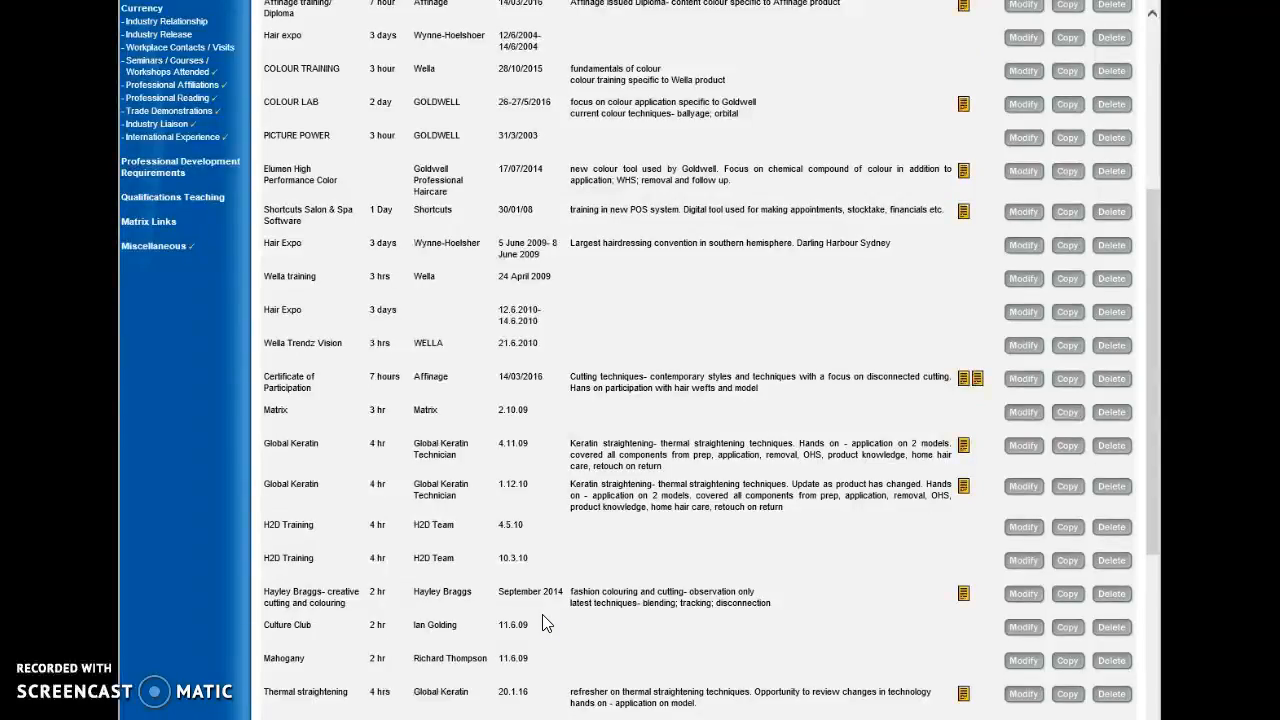
scroll(543, 611, up, 9)
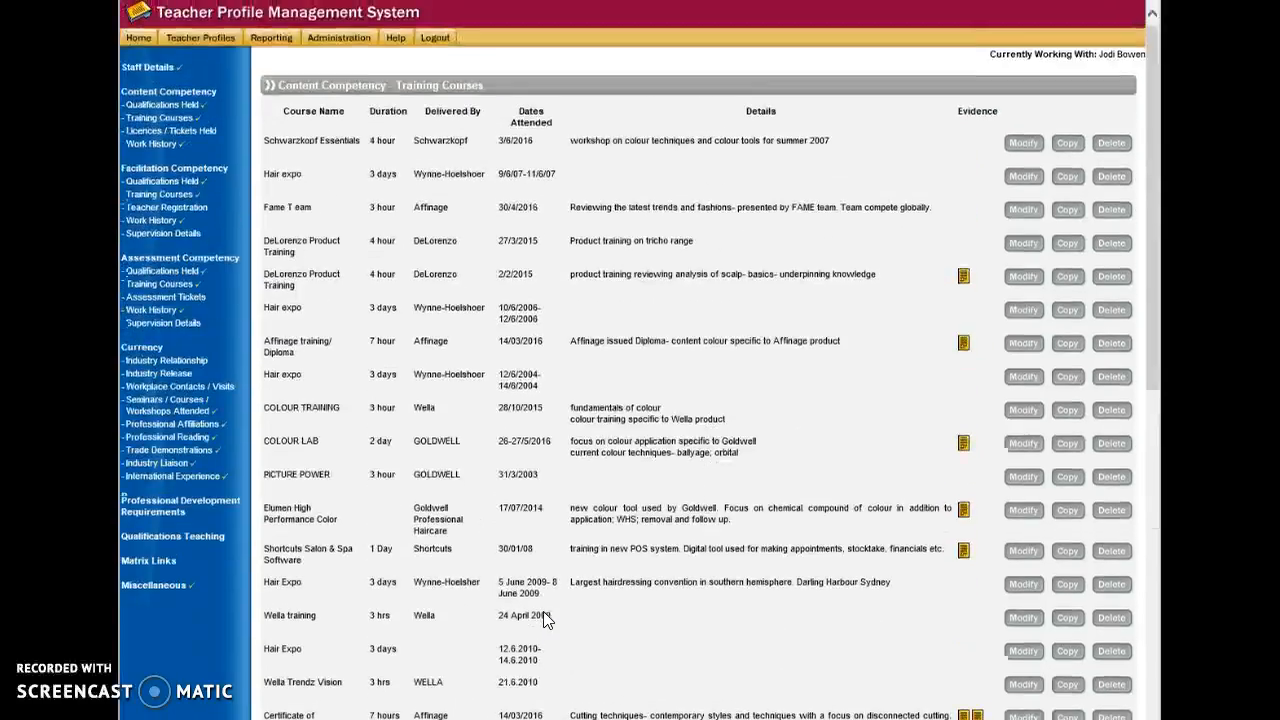
- View the Content Competency Licences / Tickets Held form, then open Work History and review the employers and duties listed
click(178, 131)
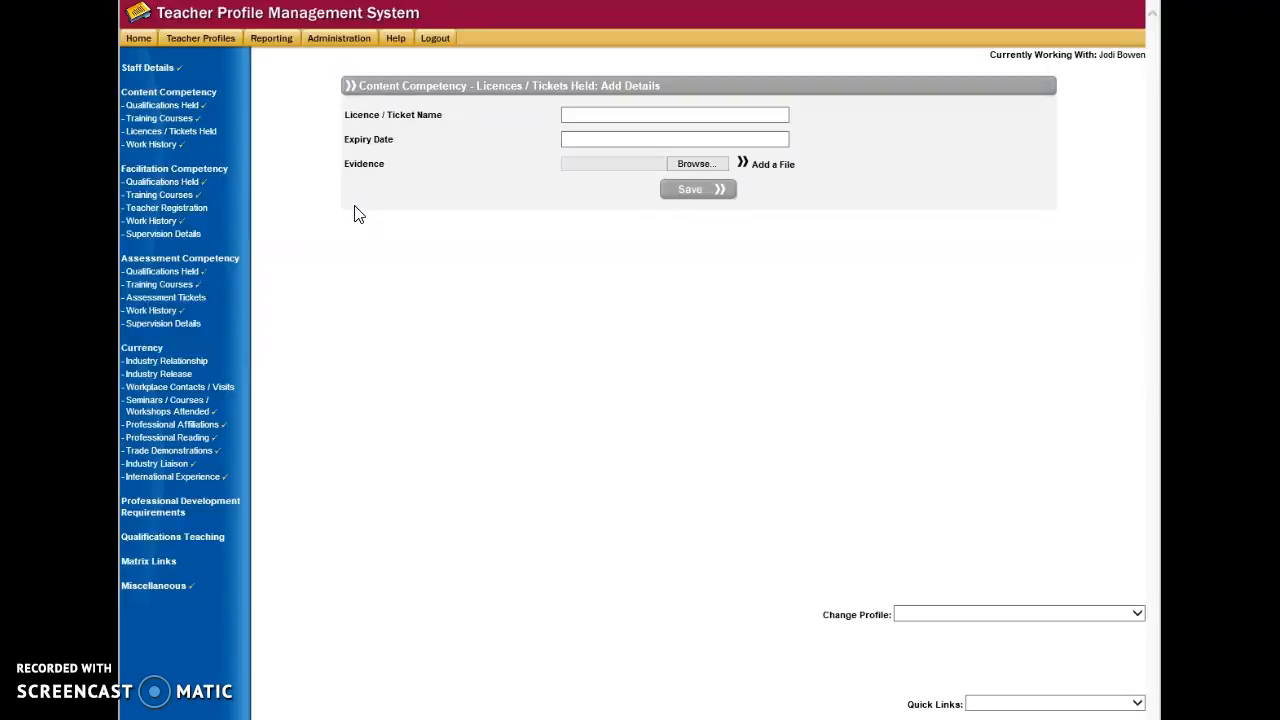
click(164, 141)
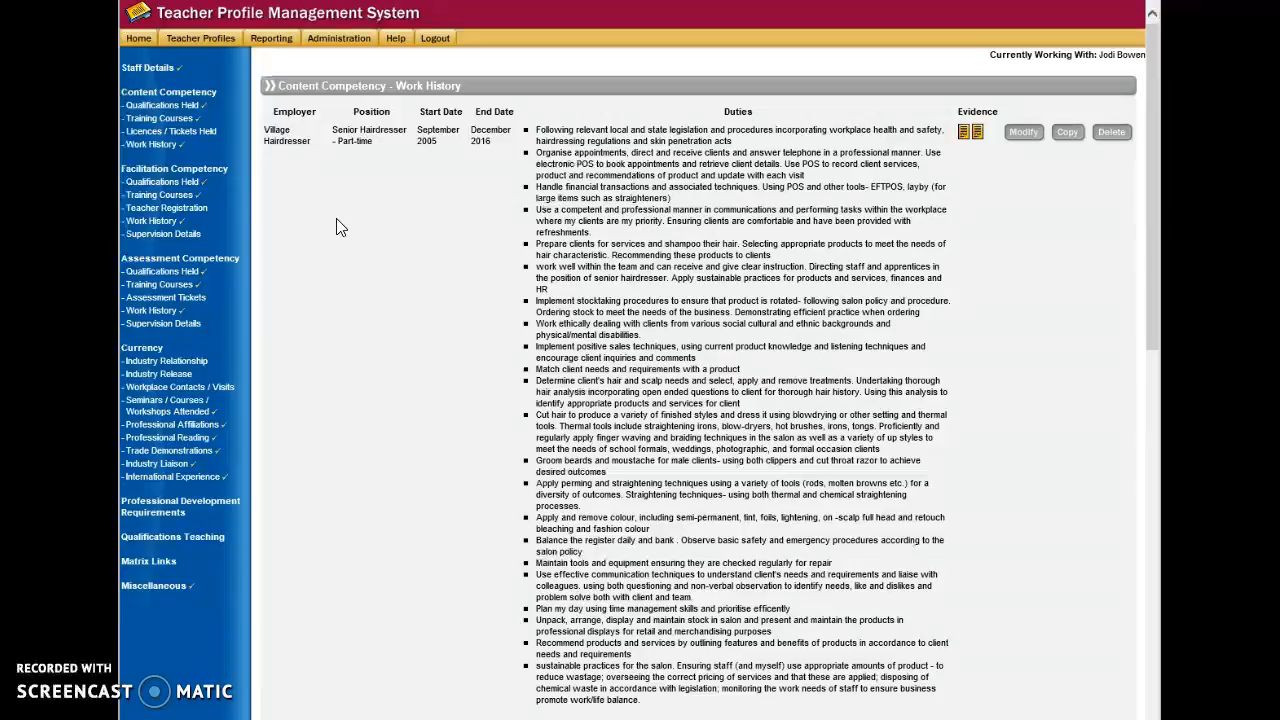
scroll(355, 212, down, 1)
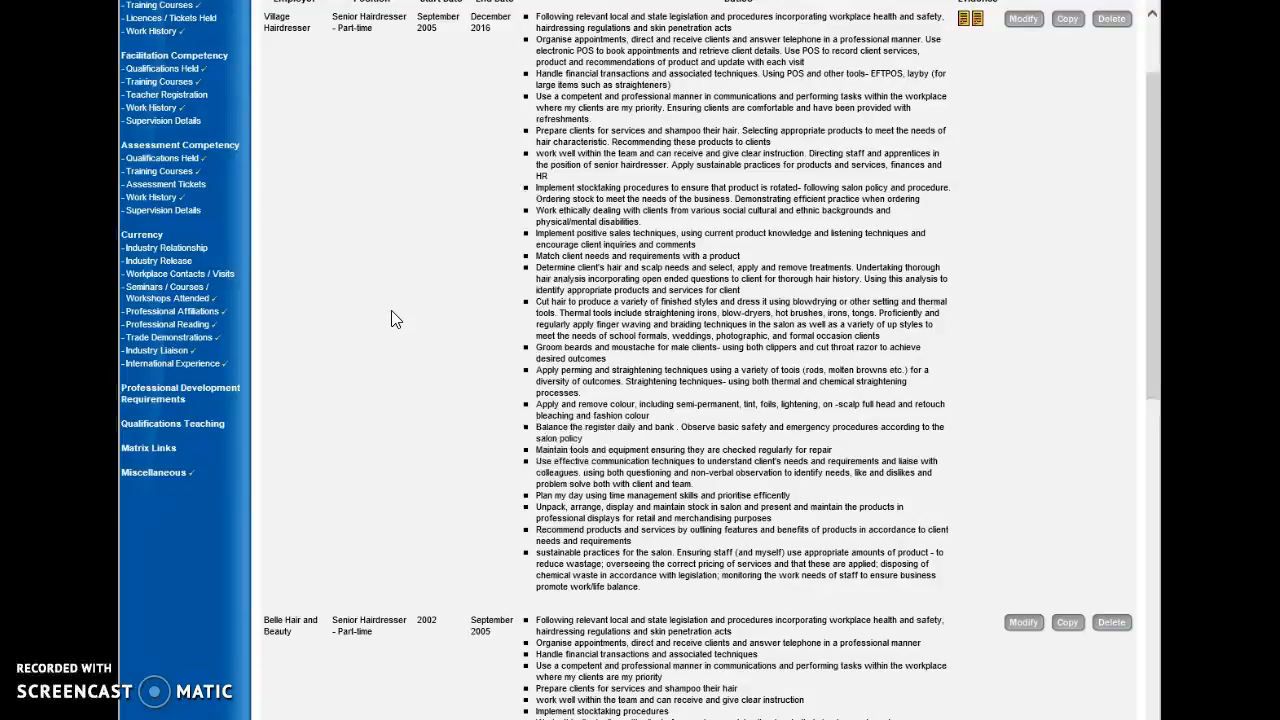
scroll(391, 318, up, 2)
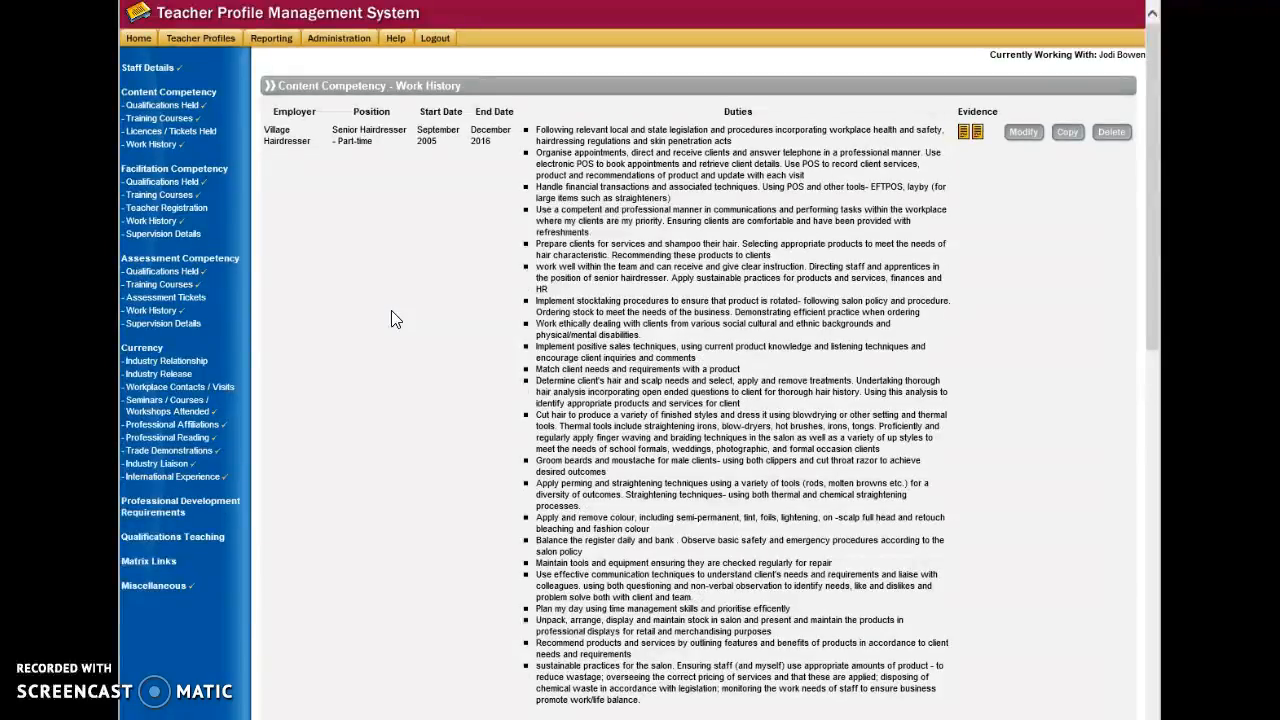